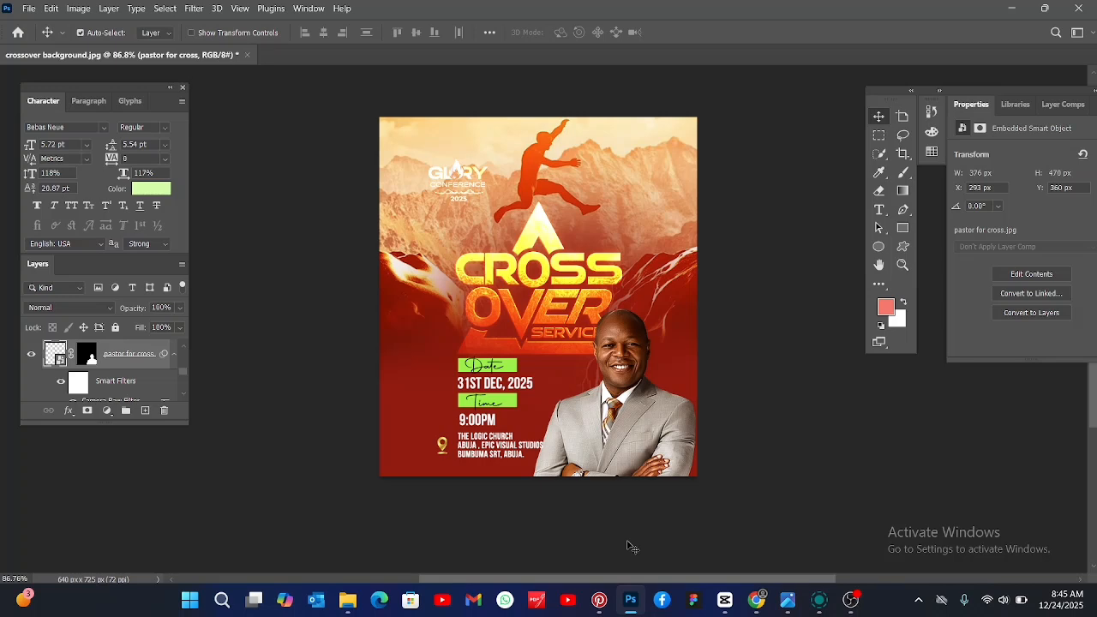
Step: Create a new document 1080 px wide and 1200 px high at a resolution of 300 pixels per inch
key(ctrl+n)
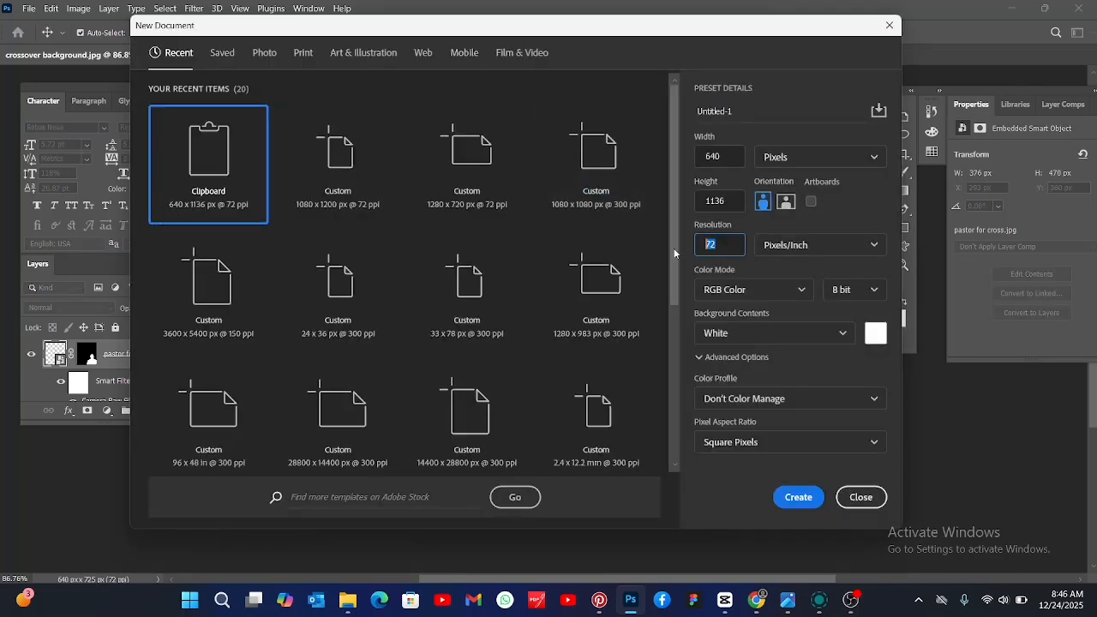
text(10)
text(300)
double_click(720, 156)
text(1)
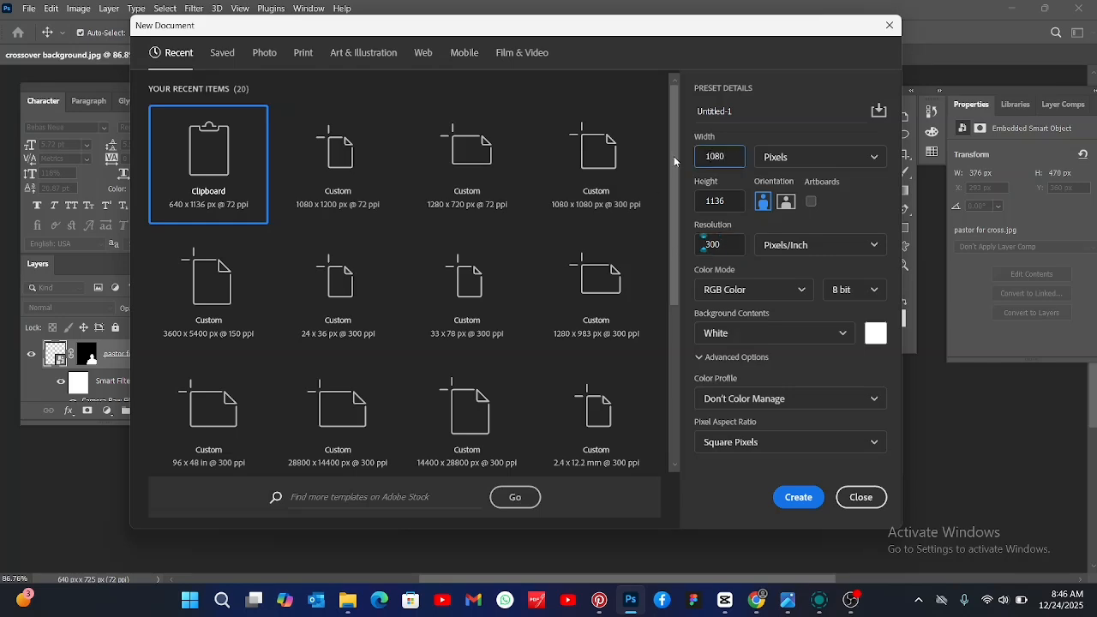
key(Tab)
text(120)
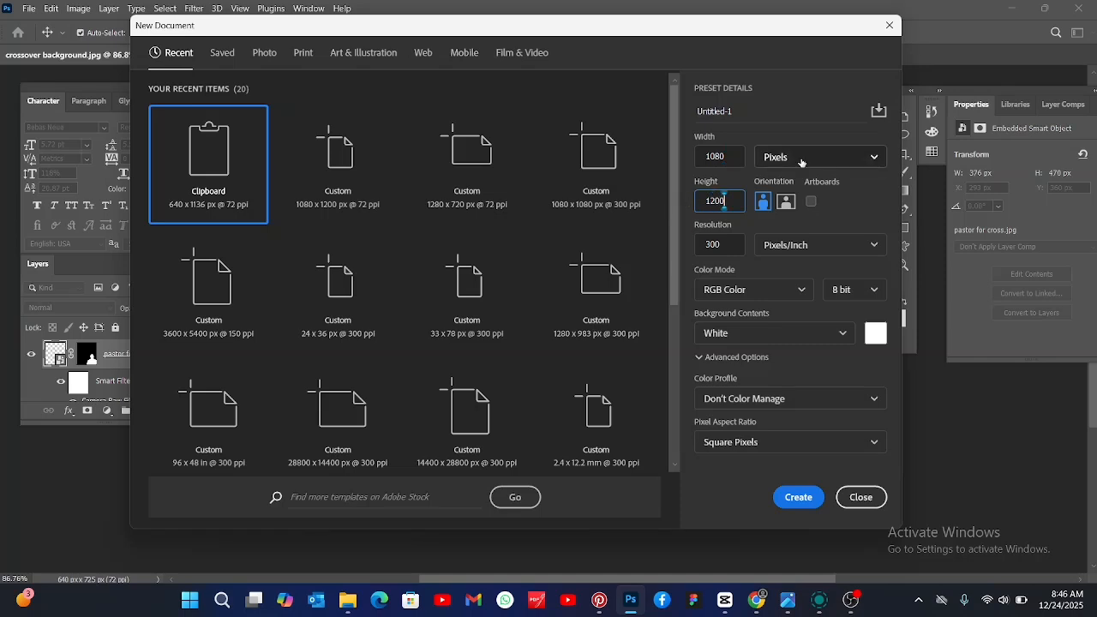
click(801, 499)
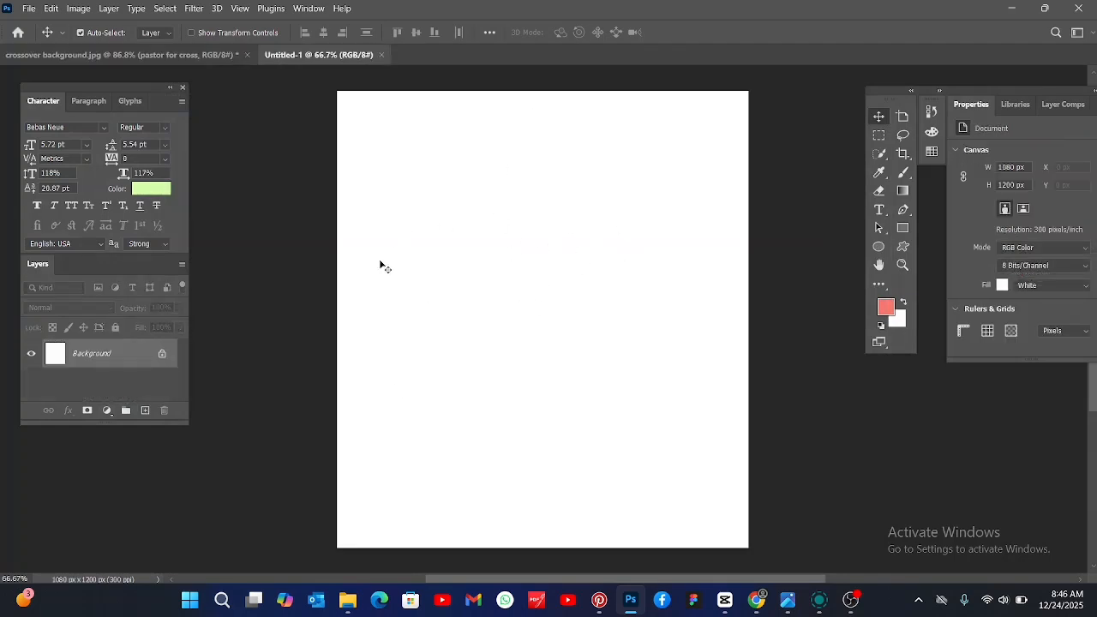
Step: Place the crossover background image, scale it to about 44% to fill the canvas, and centre it horizontally with the jumping man fully in view
mouse_move(347, 602)
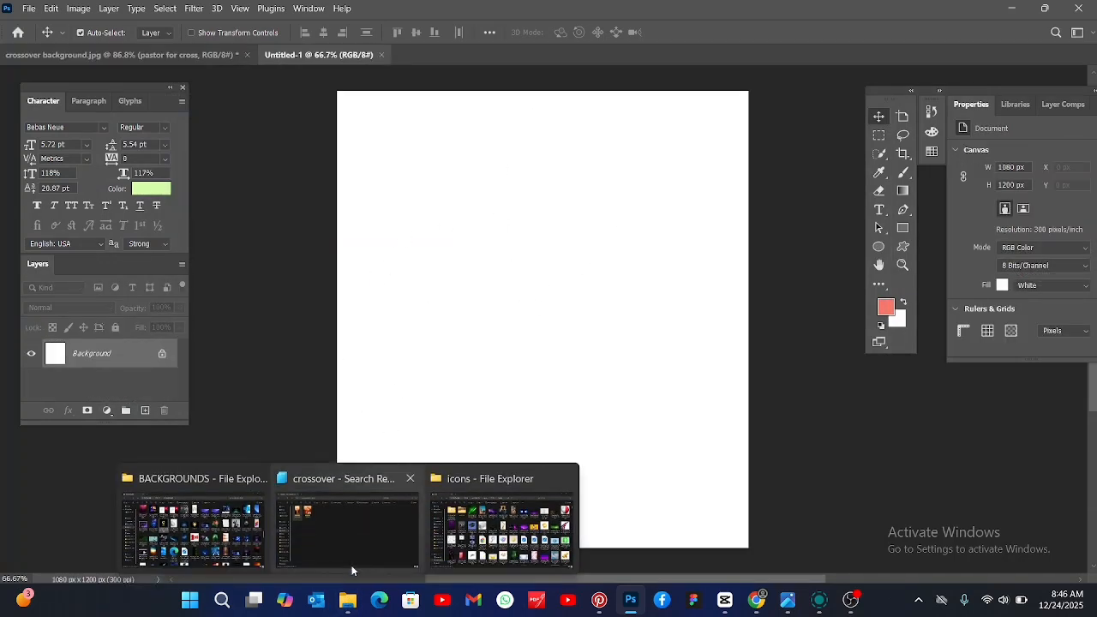
click(350, 565)
drag(181, 159, 587, 393)
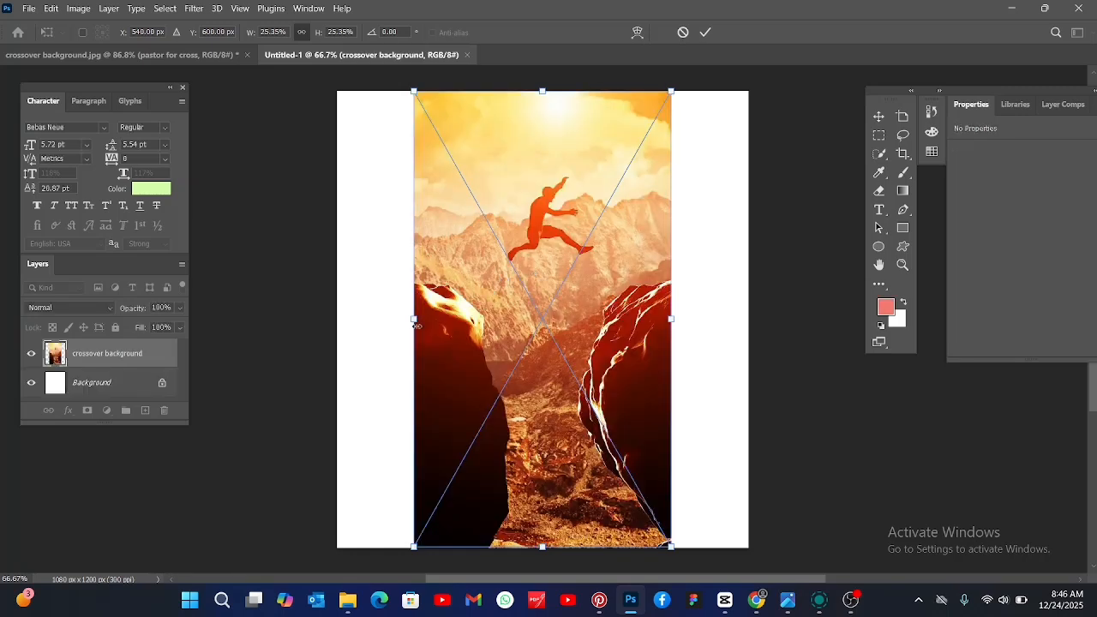
drag(331, 335, 330, 339)
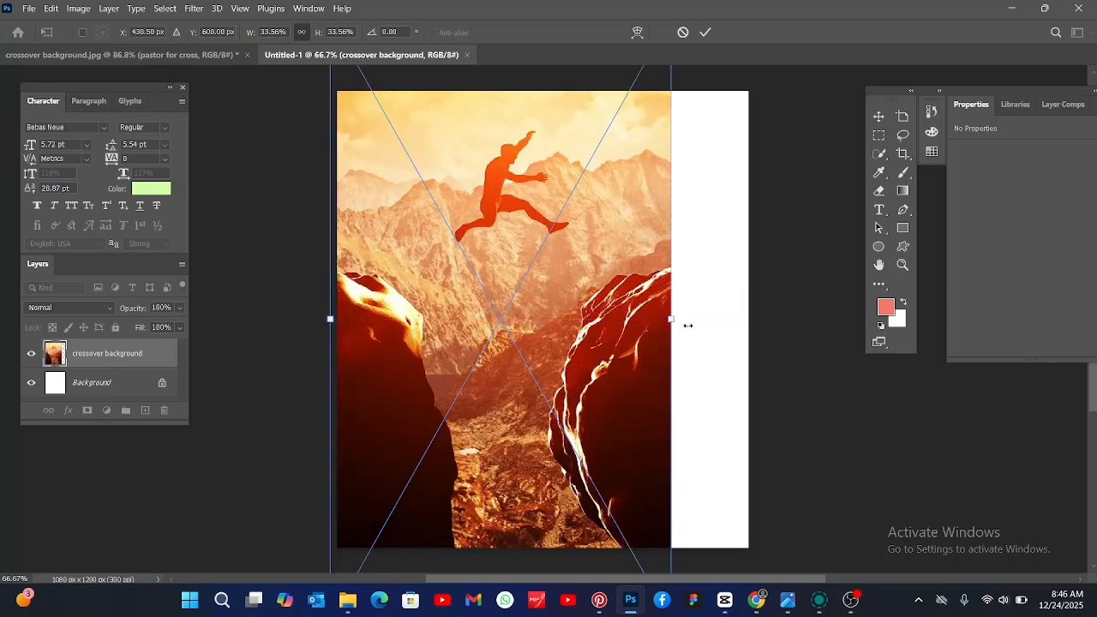
drag(778, 331, 778, 334)
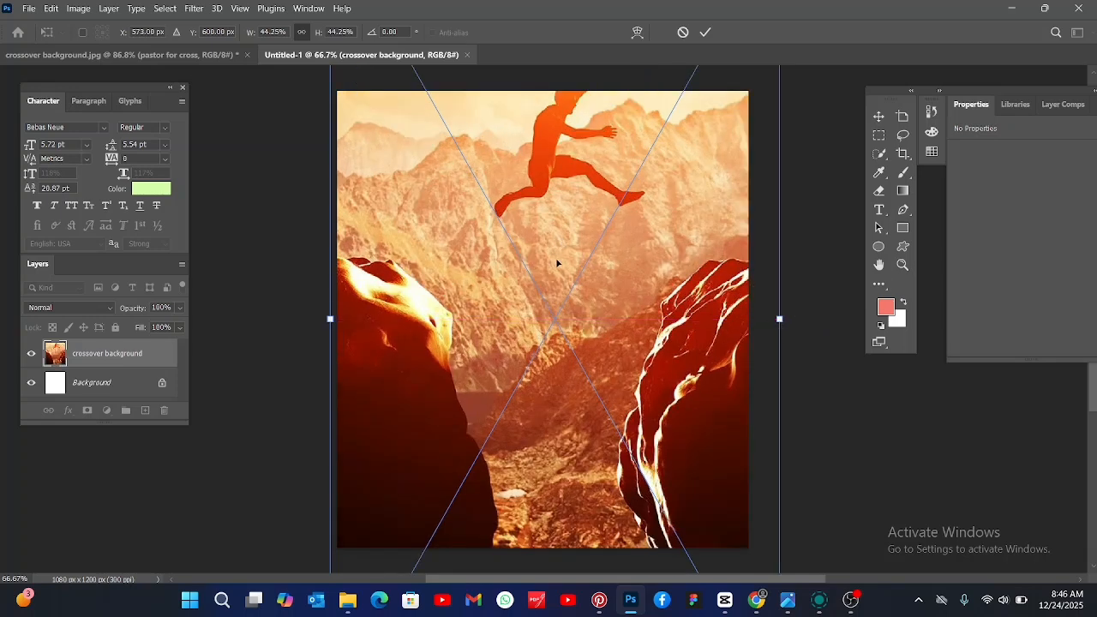
mouse_move(554, 302)
mouse_down()
mouse_move(554, 333)
mouse_move(552, 303)
mouse_up()
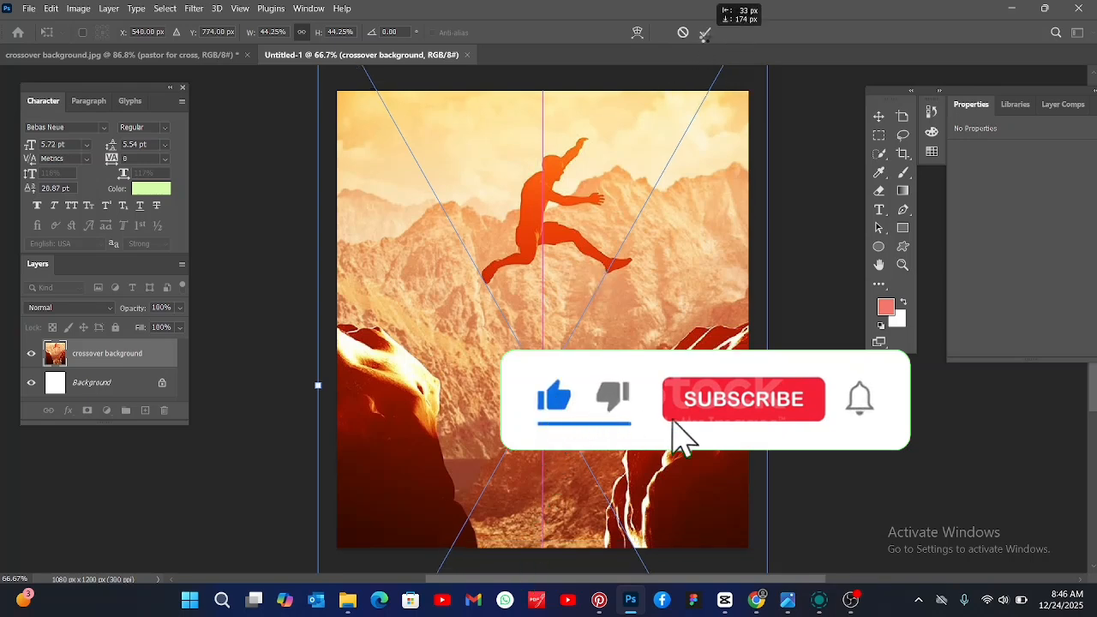
click(704, 35)
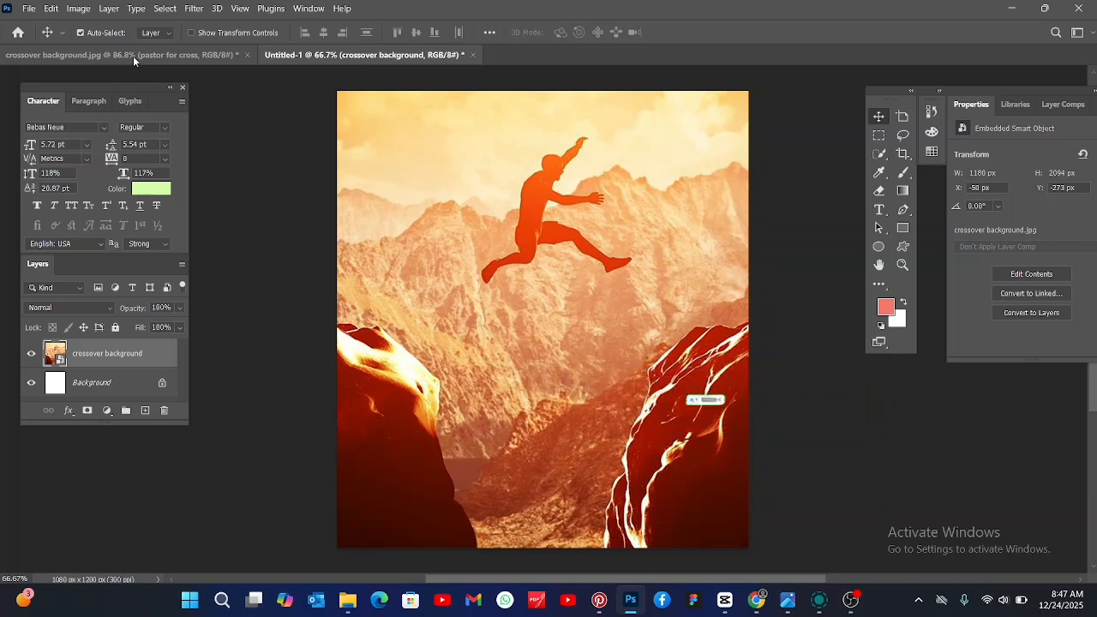
Step: Copy the CROSS OVER SERVICE title from the finished flyer into the new document and position it below the jumping man
click(132, 56)
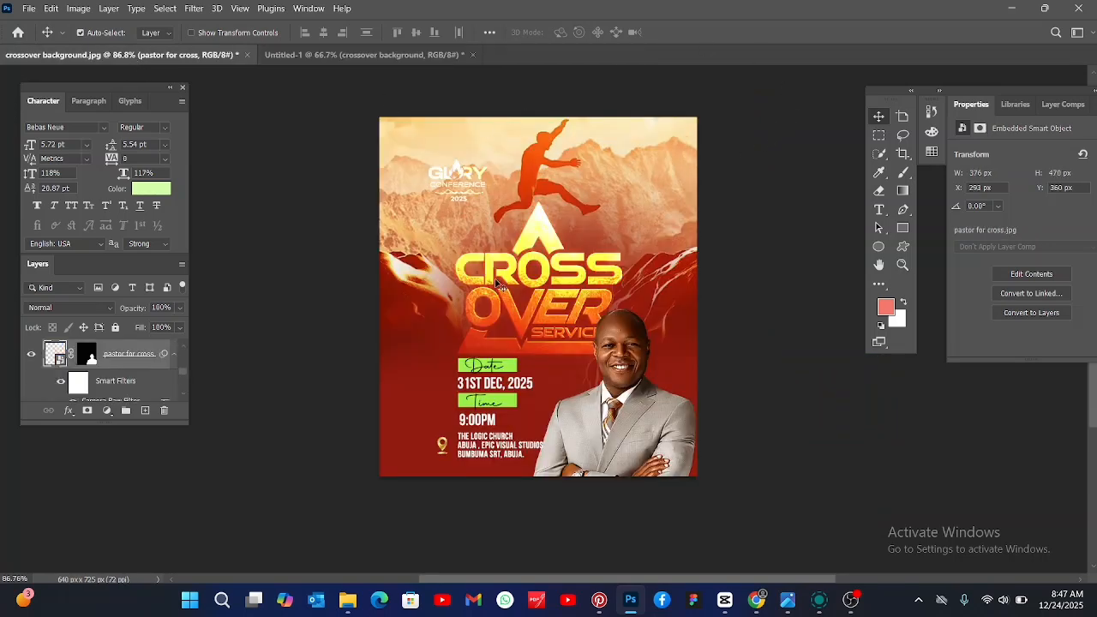
click(438, 346)
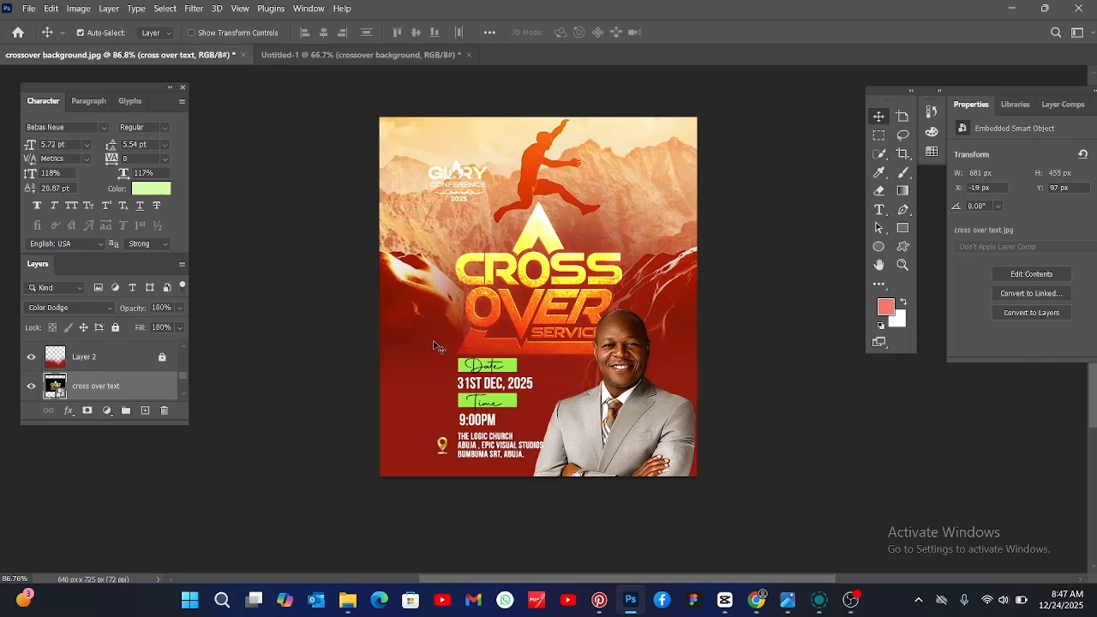
click(529, 301)
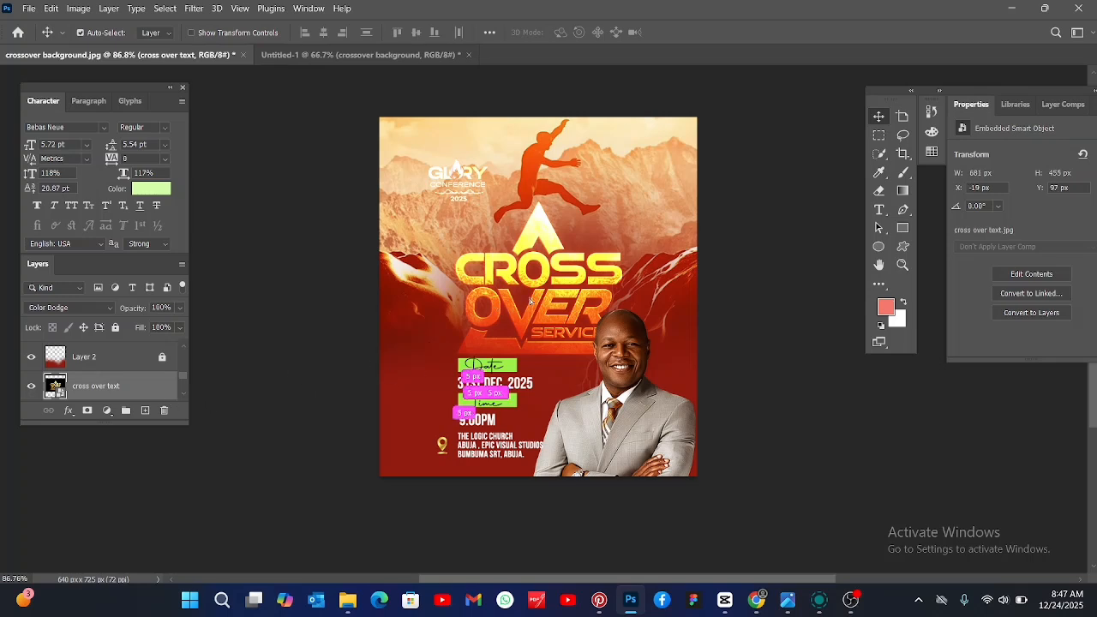
drag(529, 301, 502, 300)
drag(398, 71, 394, 57)
drag(579, 341, 577, 412)
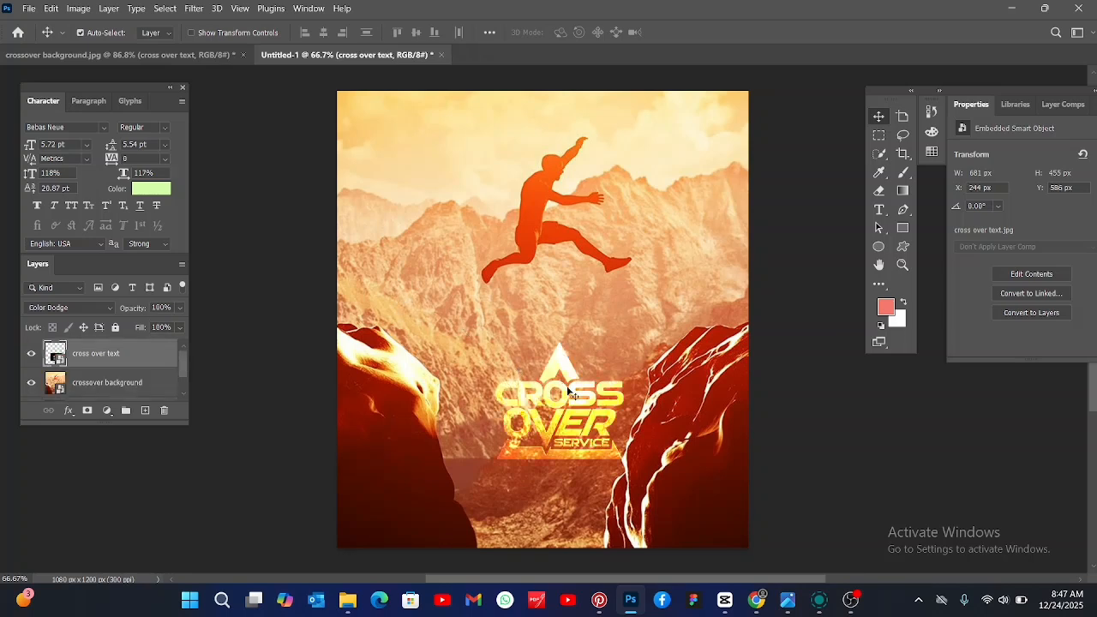
drag(555, 370, 539, 339)
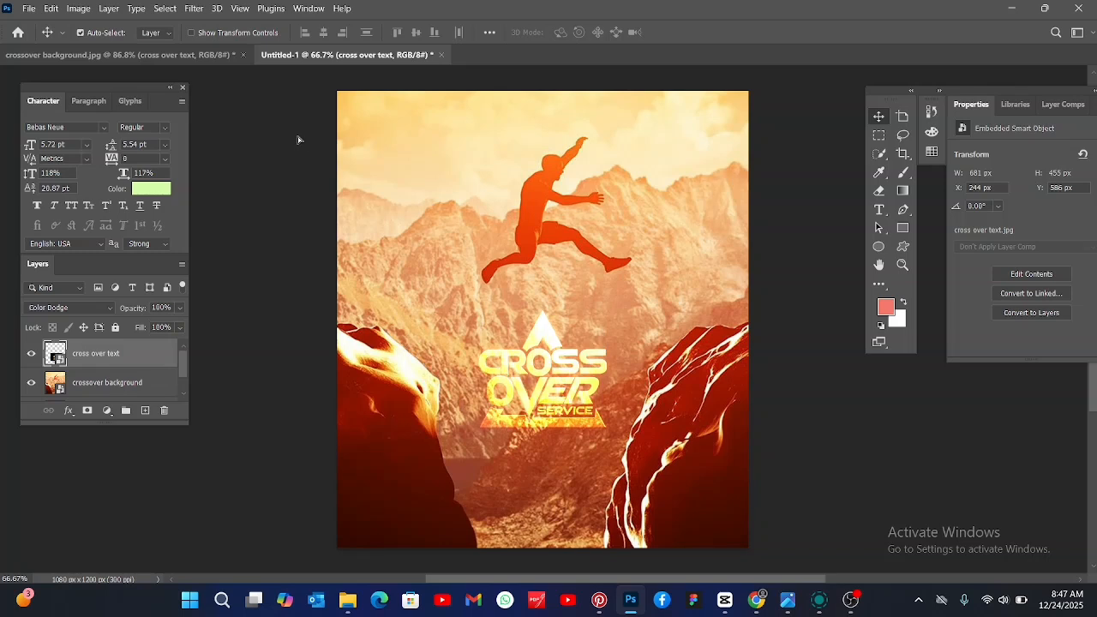
Step: Copy the pastor cutout from the finished flyer into the new document and place it in the canvas's lower-right corner
key(ctrl+Tab)
drag(650, 427, 655, 532)
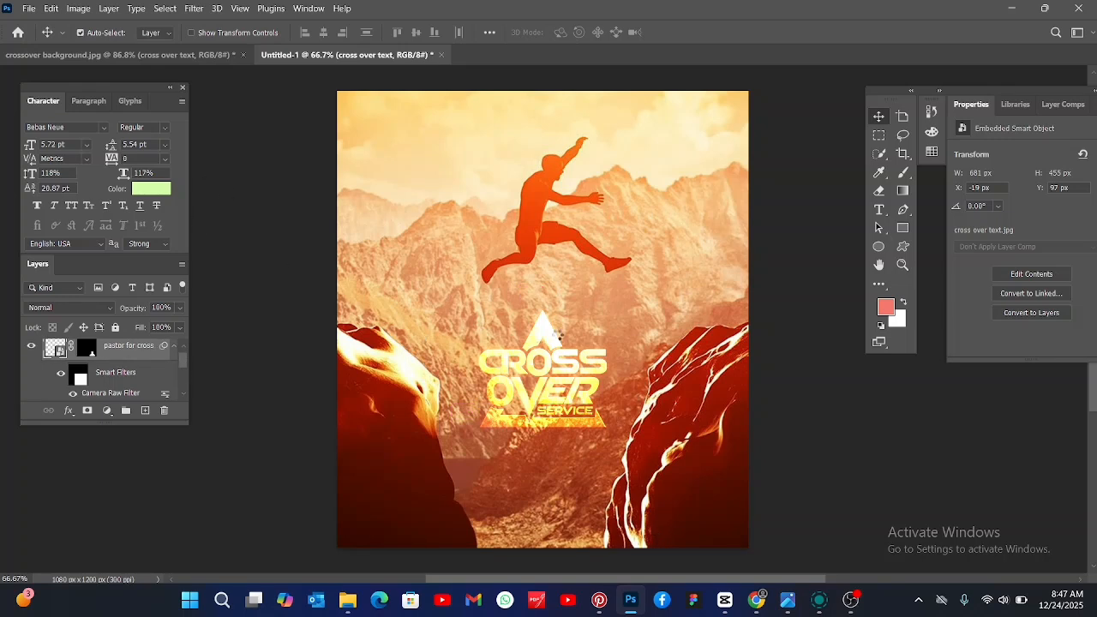
drag(438, 359, 495, 284)
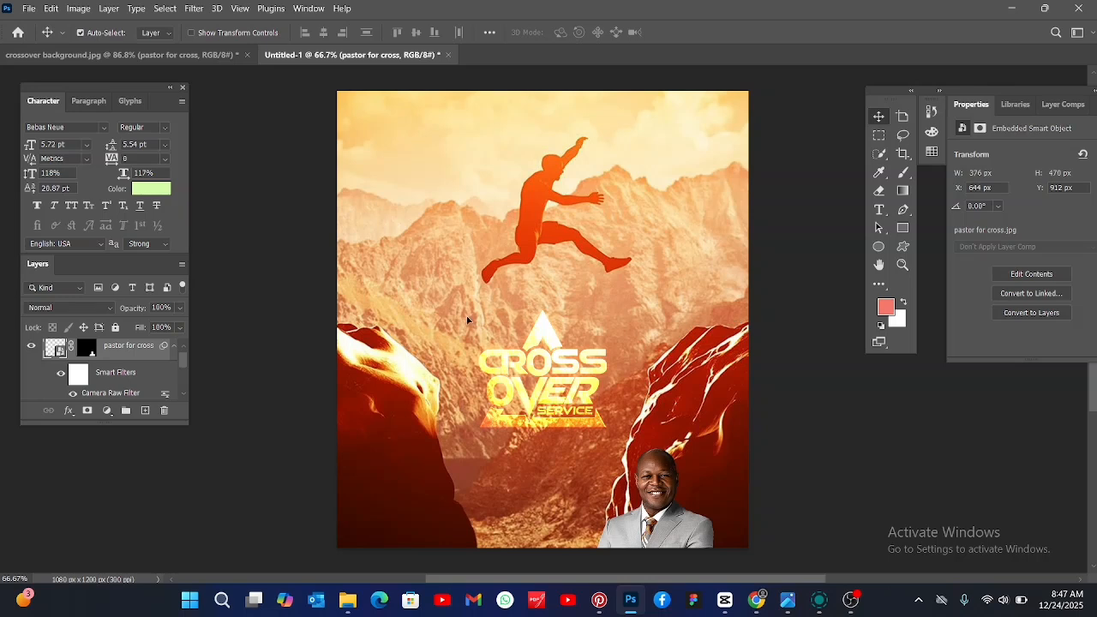
drag(467, 320, 467, 315)
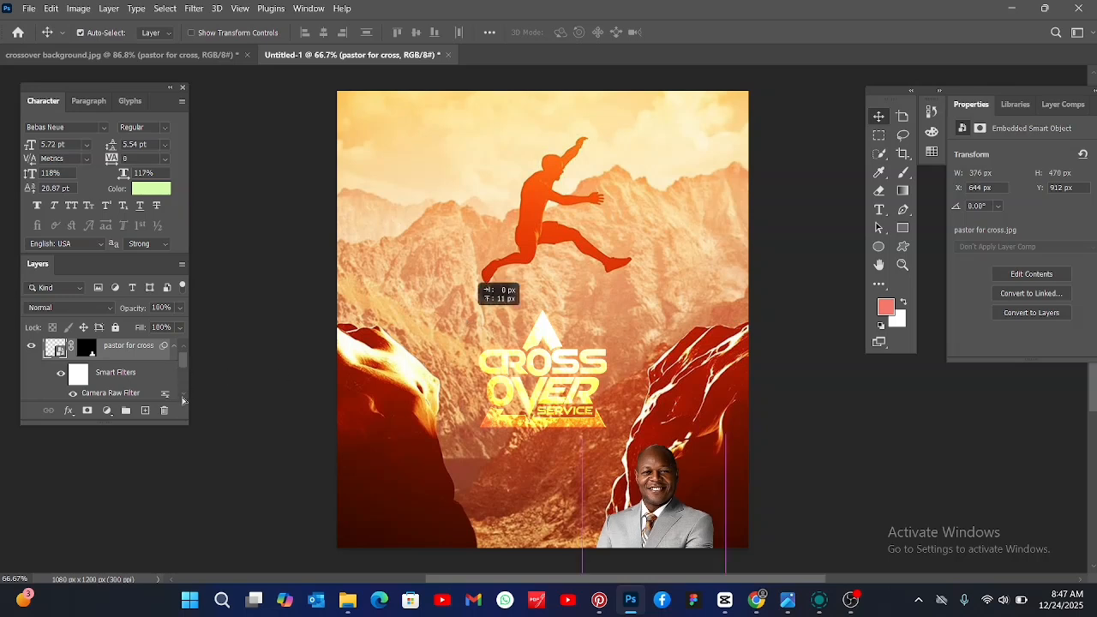
Step: Add a new layer directly above the crossover background and set the Brush colour to a dark red sampled from the left cliff
scroll(183, 364, down, 4)
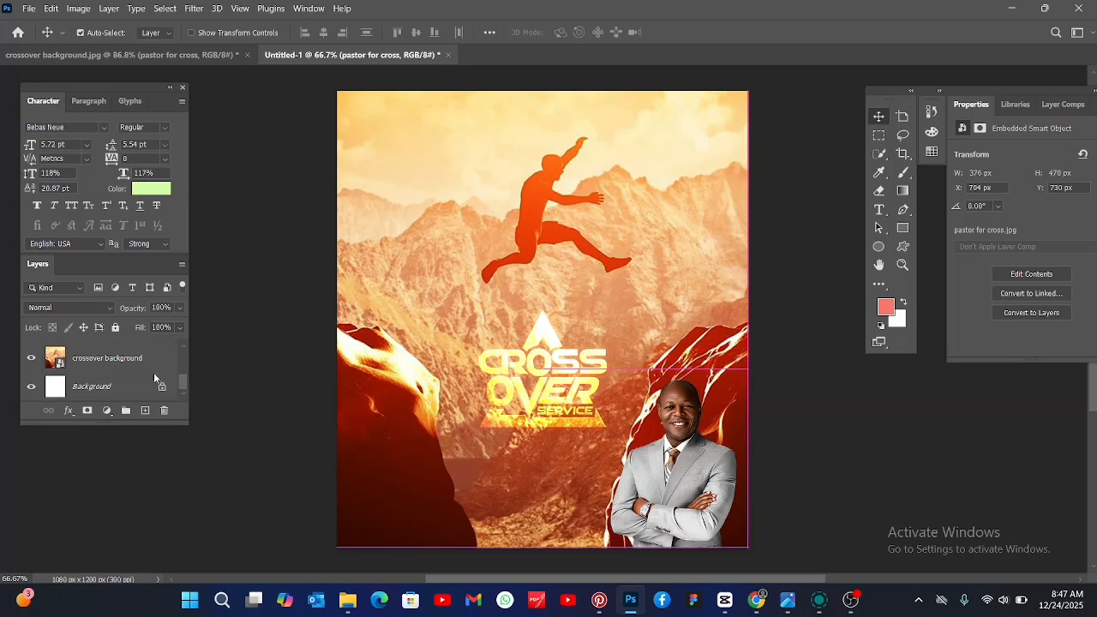
click(144, 363)
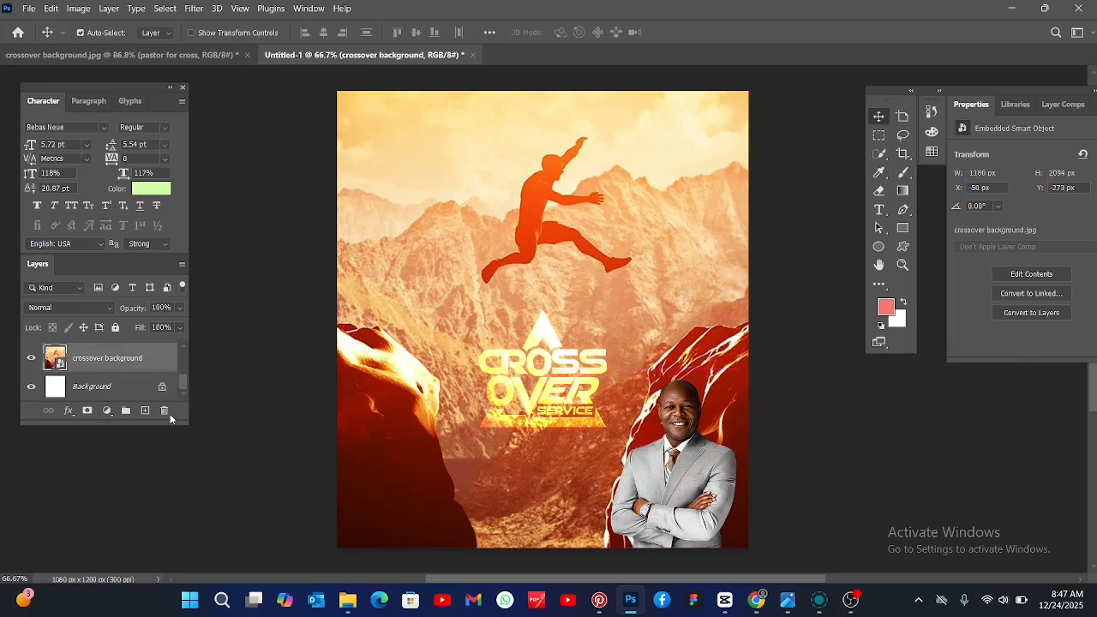
click(144, 411)
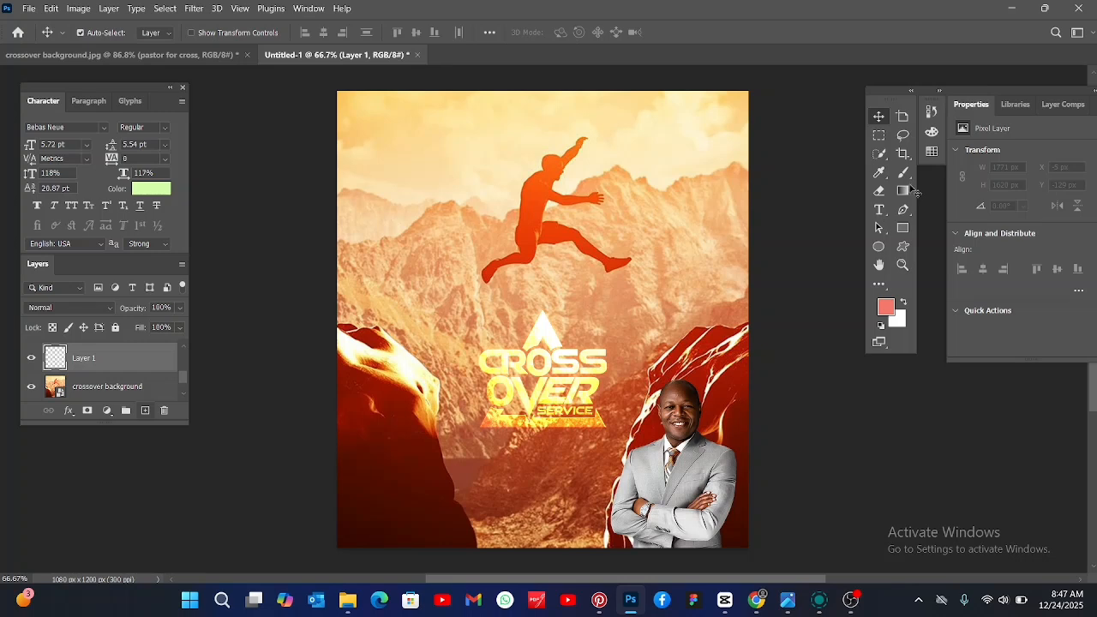
click(904, 176)
click(887, 310)
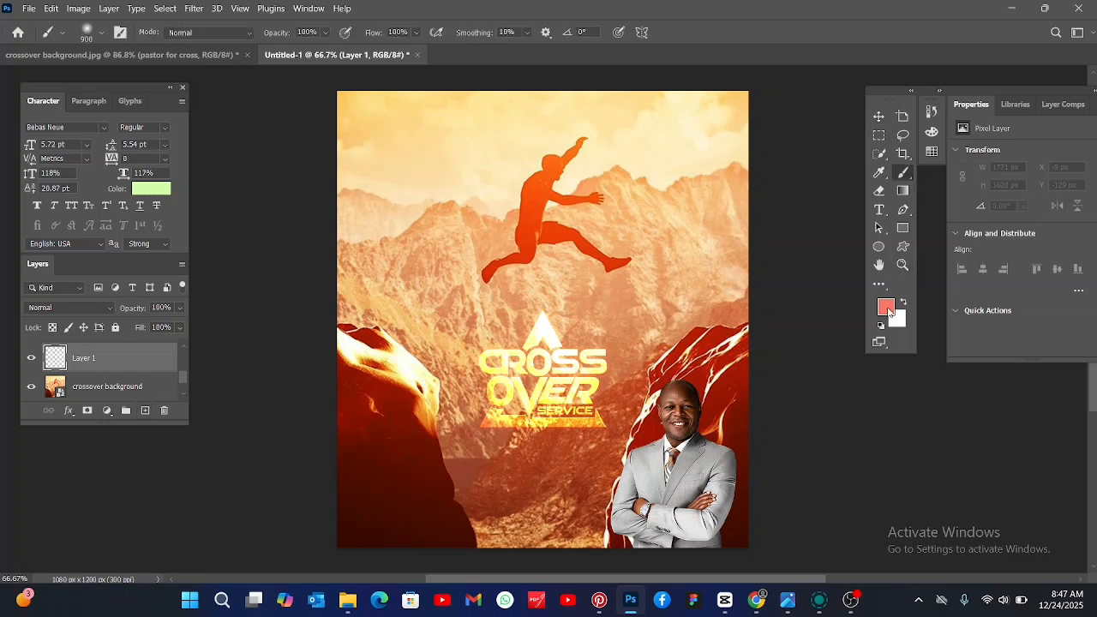
click(403, 411)
click(1016, 332)
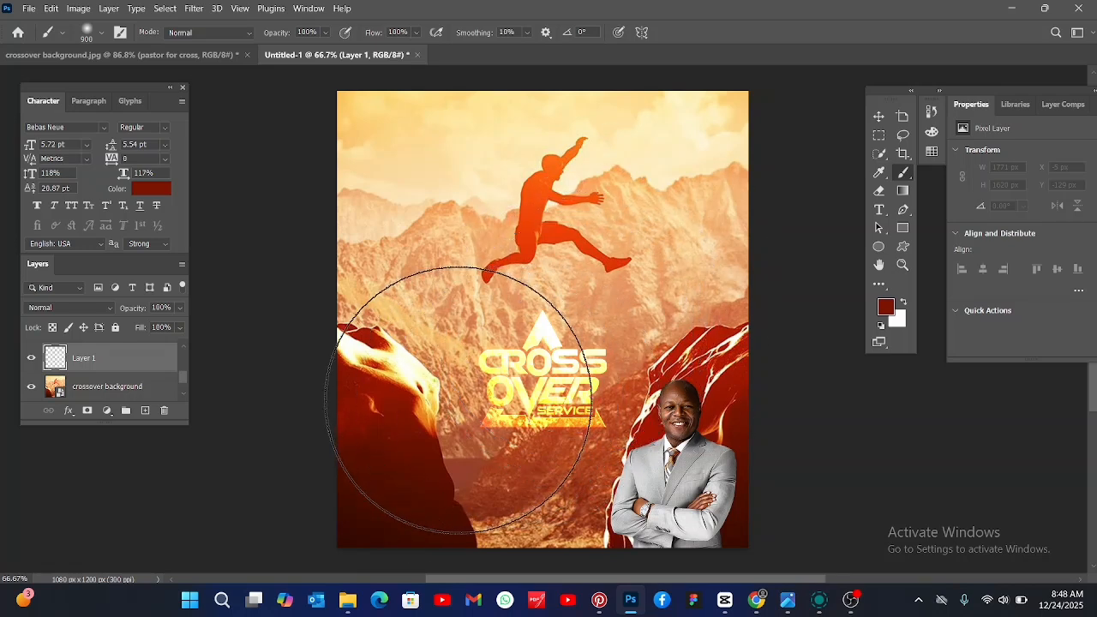
Step: Paint the lower half of the canvas dark red with the large soft brush, covering the cliffs and ground behind the title and pastor
click(531, 369)
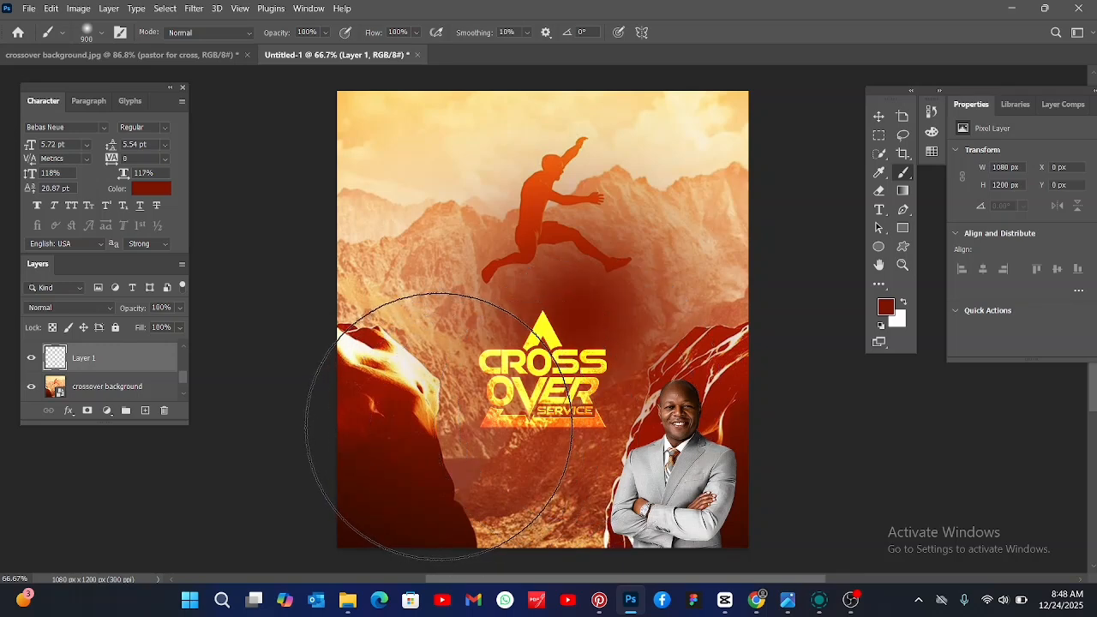
click(502, 430)
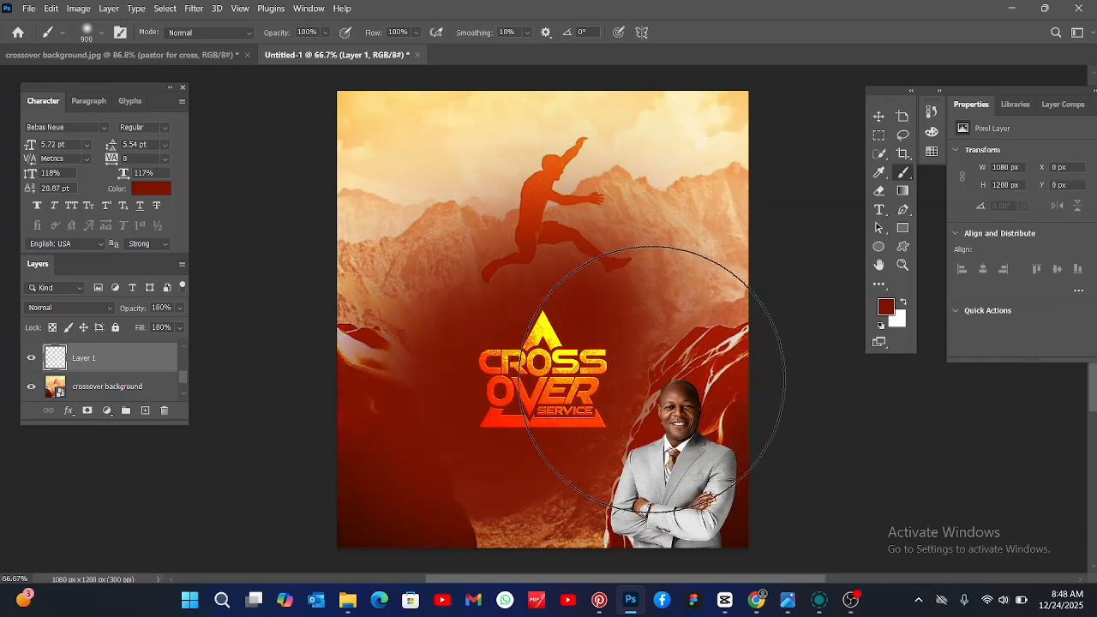
click(653, 386)
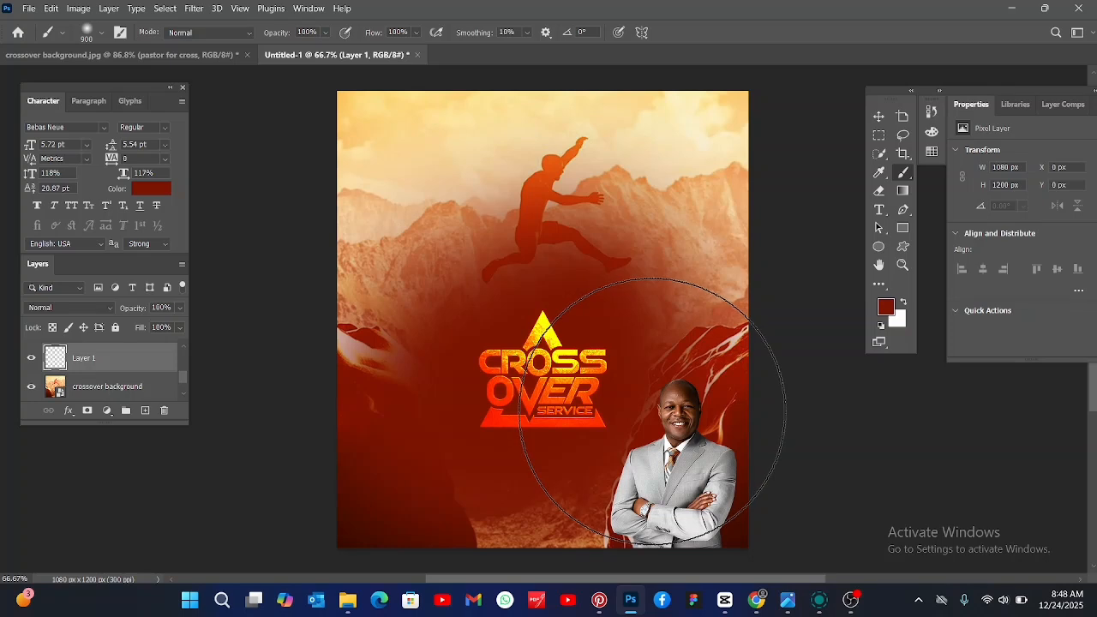
click(654, 408)
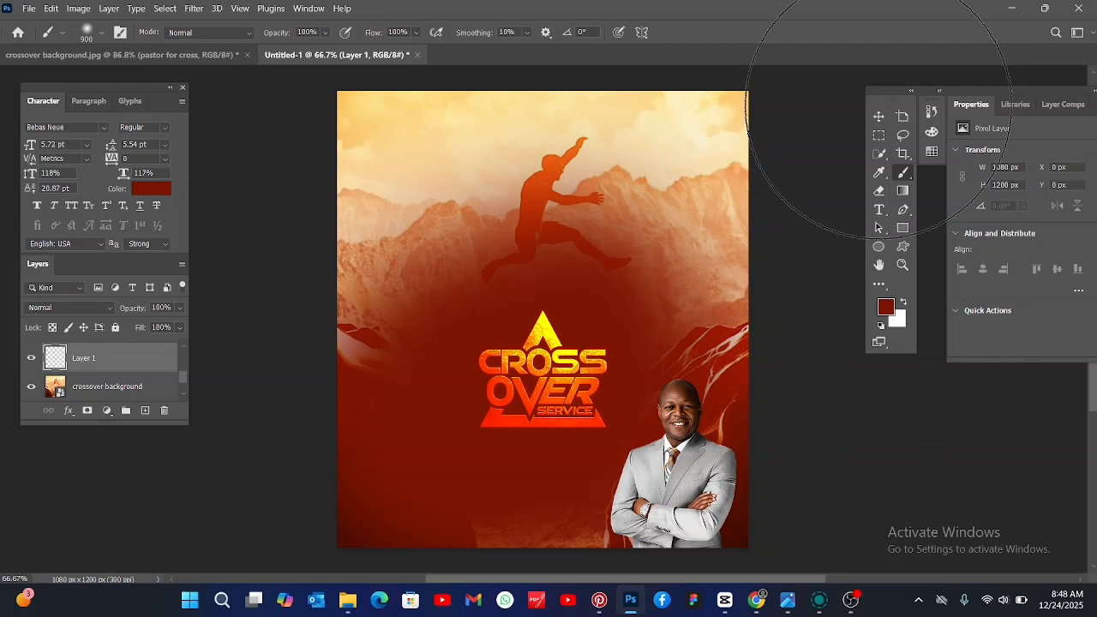
drag(792, 415, 538, 548)
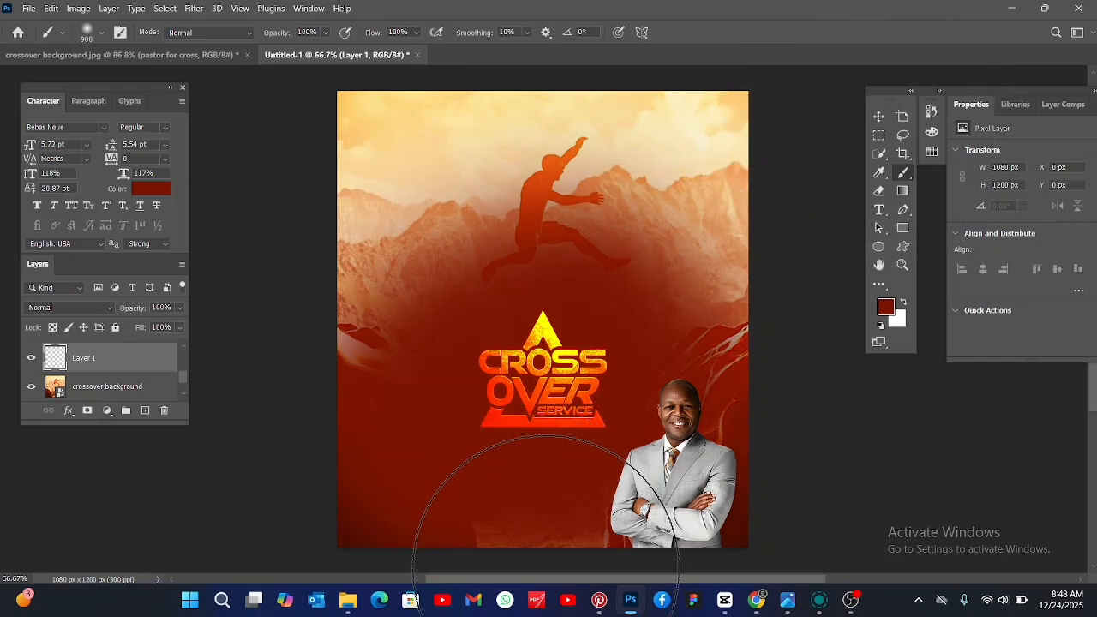
drag(552, 580, 560, 588)
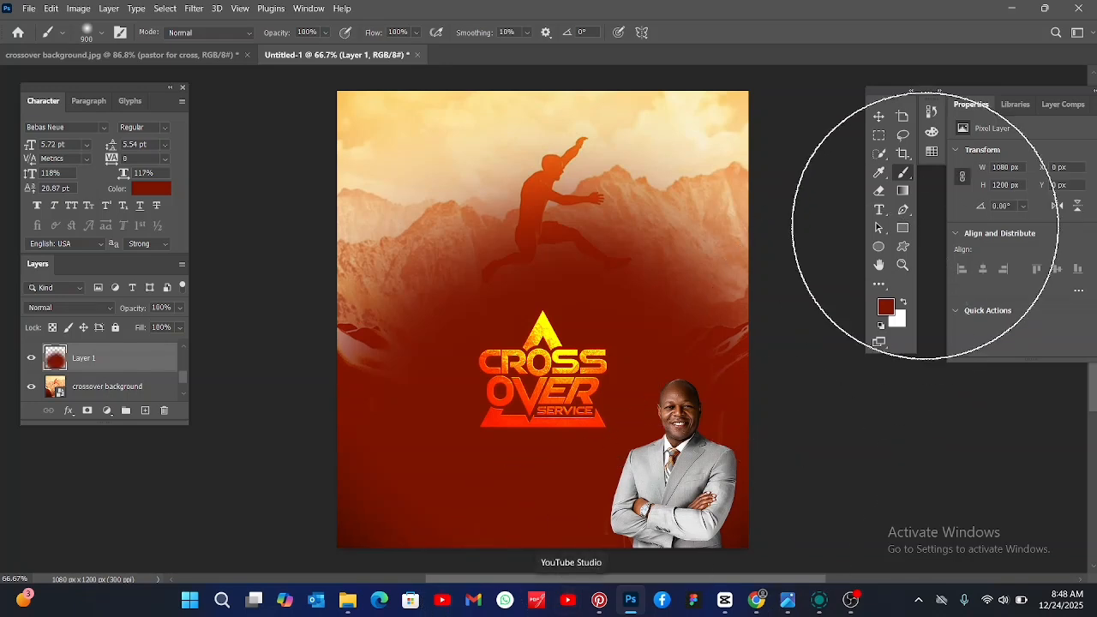
Step: Move the CROSS OVER SERVICE title slightly higher, keeping only a single copy of it
click(877, 117)
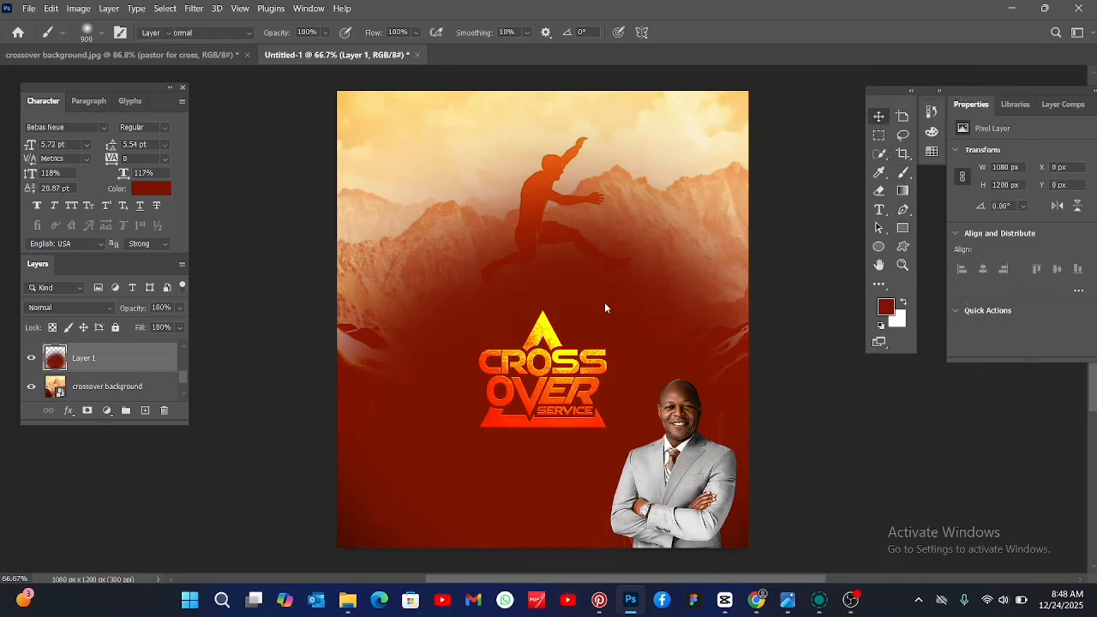
click(551, 361)
drag(552, 354, 551, 347)
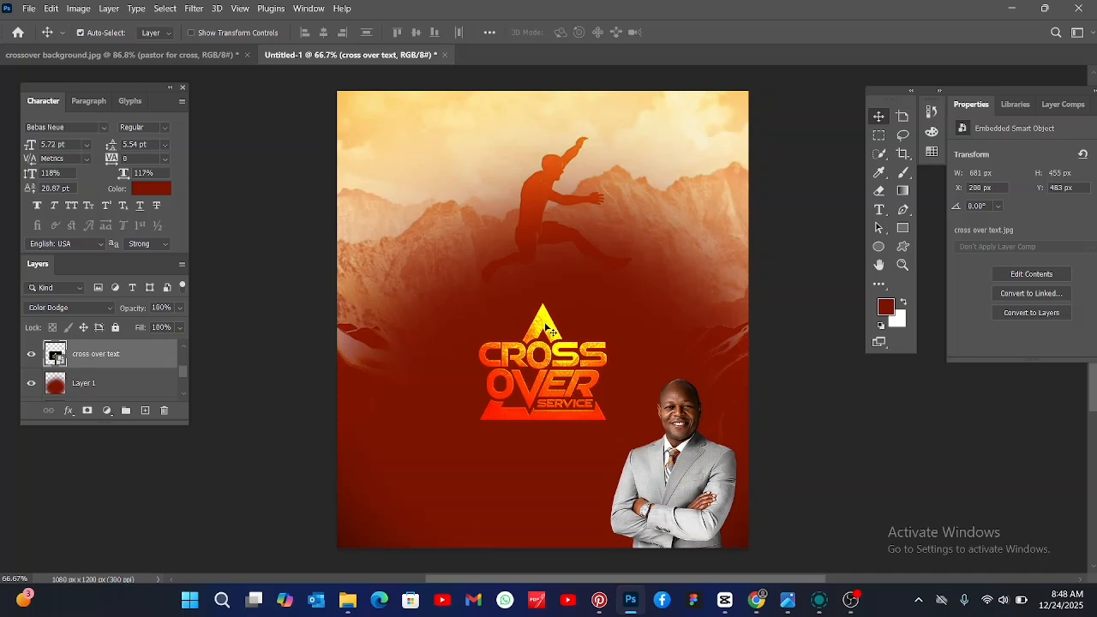
key(ctrl+j)
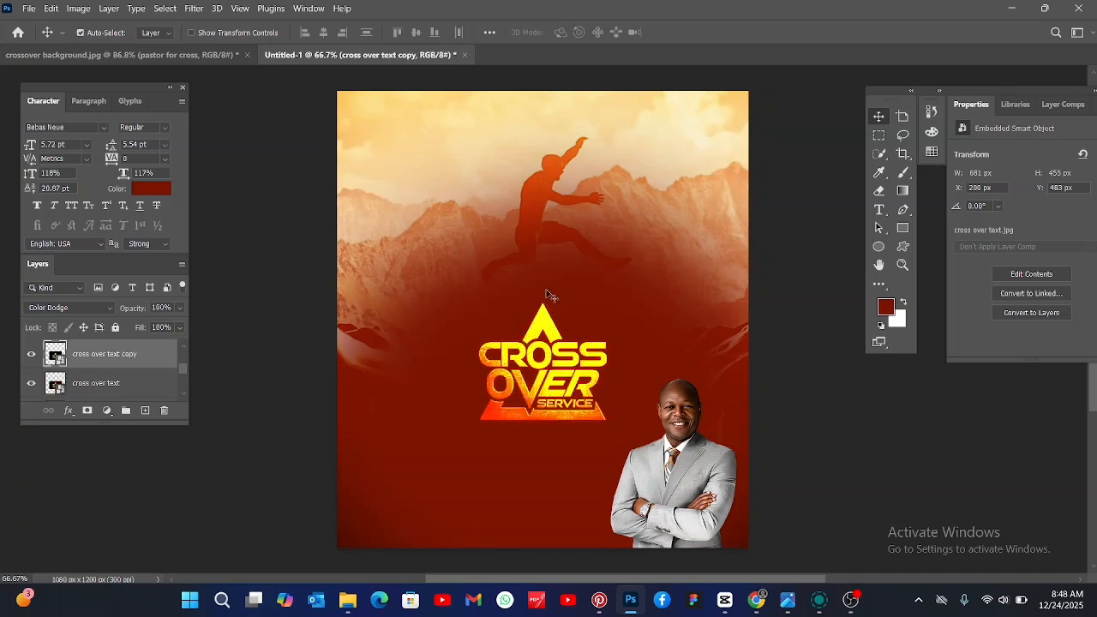
key(ctrl+z)
Step: Enlarge the CROSS OVER SERVICE title layer to about 964 × 644 px and move it up, centred beneath the jumping man
key(ctrl+t)
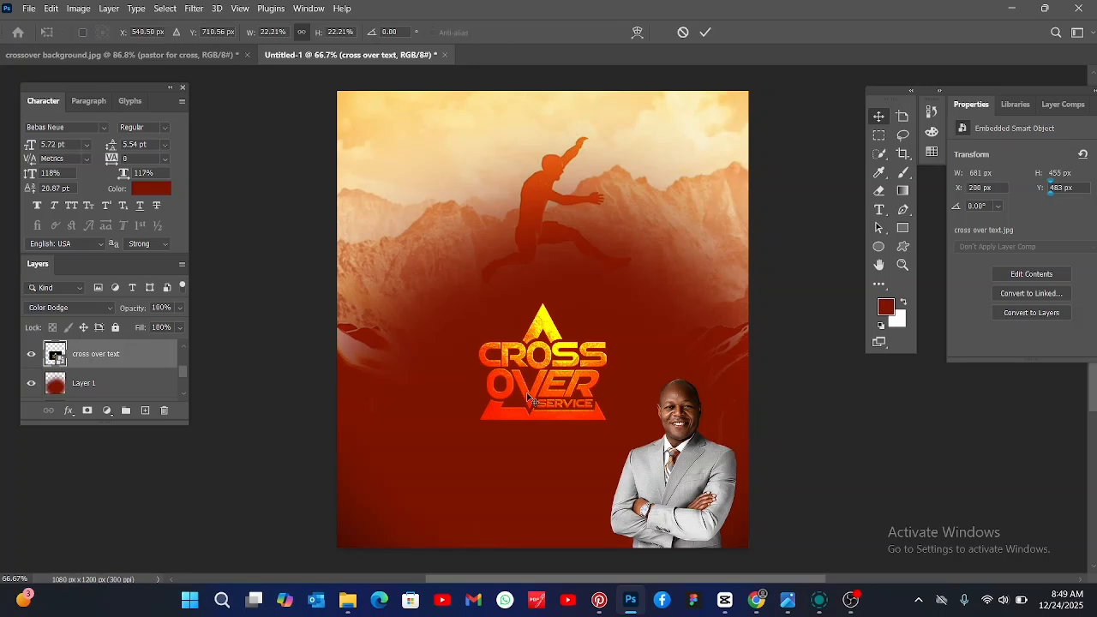
drag(544, 448, 546, 512)
drag(546, 414, 546, 386)
drag(547, 375, 548, 331)
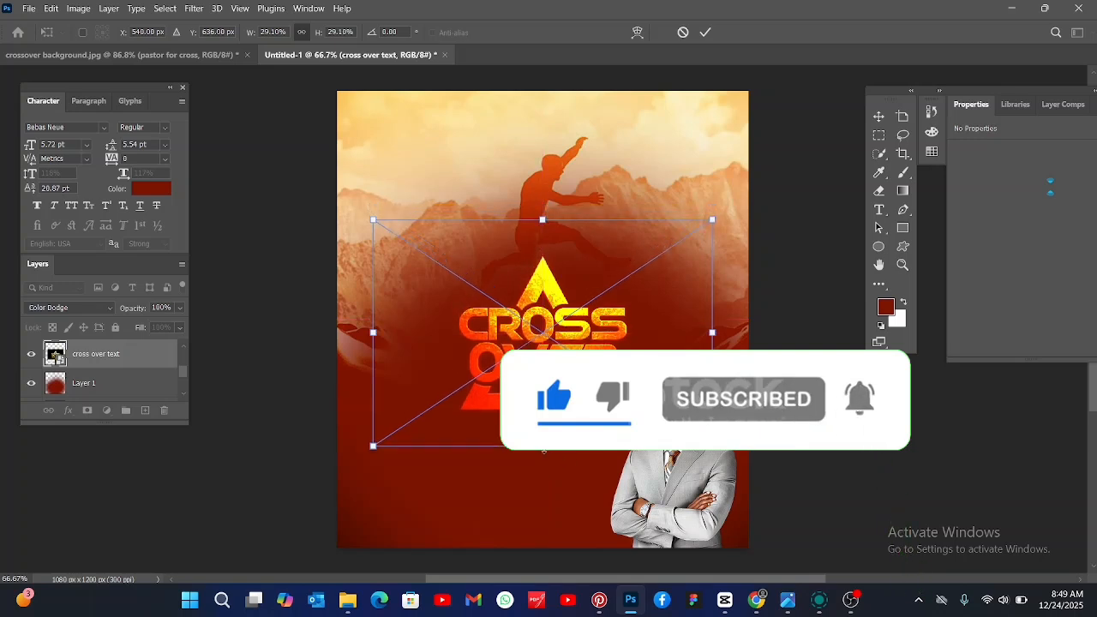
drag(547, 455, 548, 473)
click(704, 32)
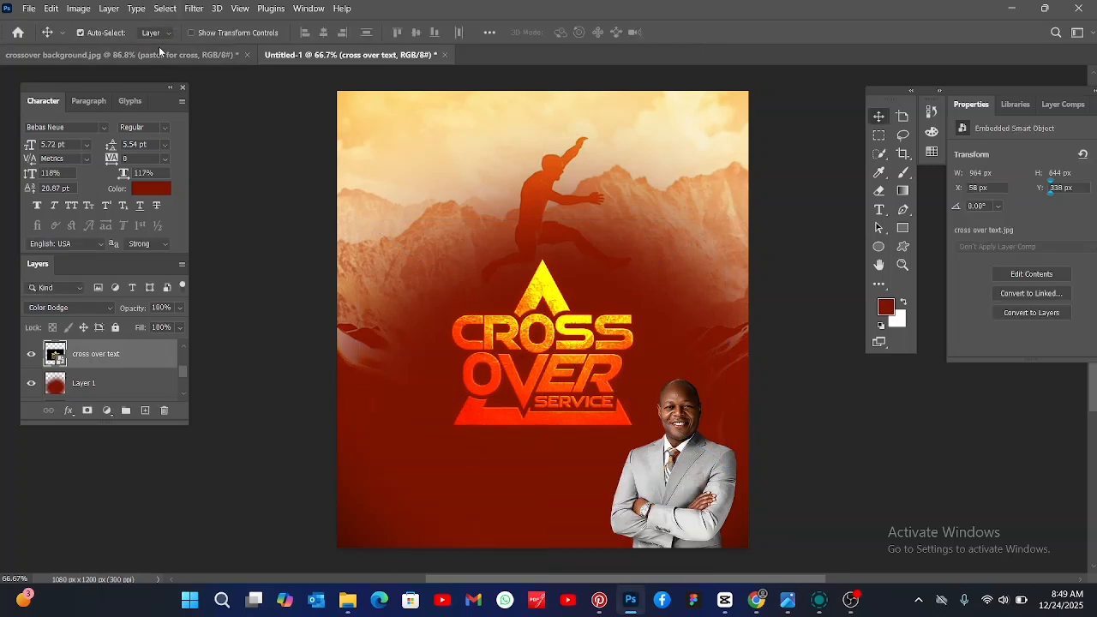
Step: Copy the Glory Conference logo from crossover background.jpg into the new document, placing it beside the jumping man
click(120, 54)
click(456, 169)
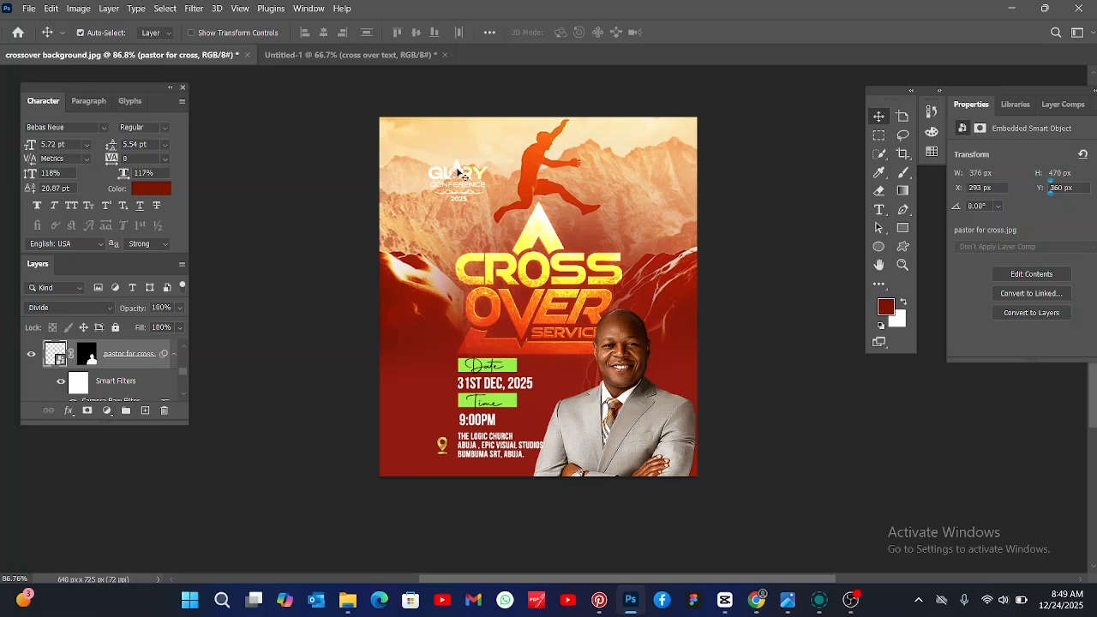
drag(472, 168, 395, 58)
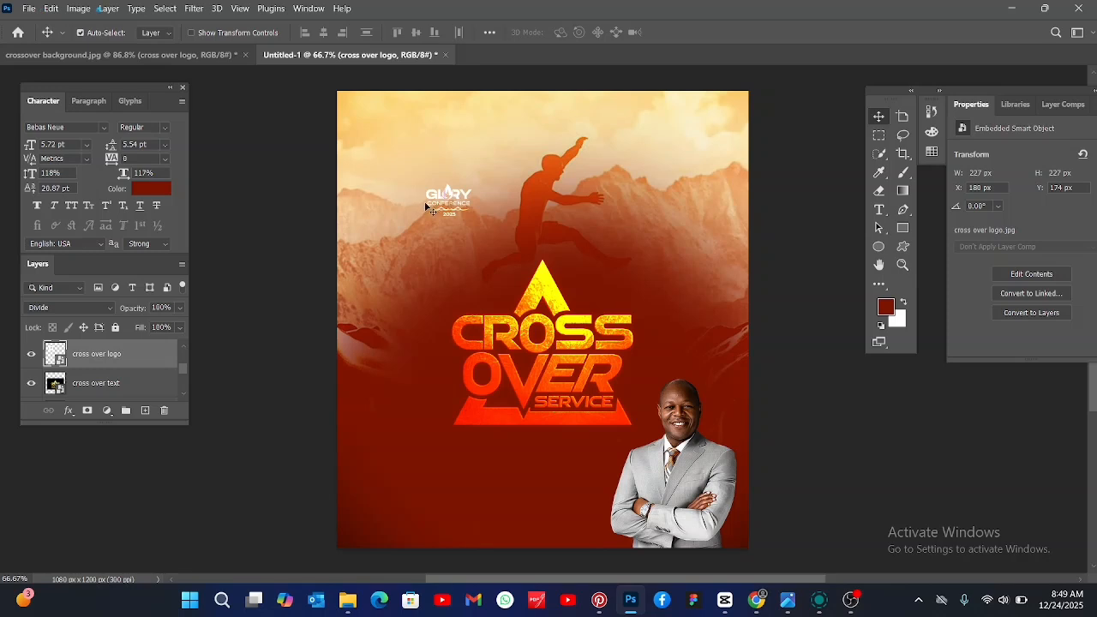
drag(437, 190, 433, 179)
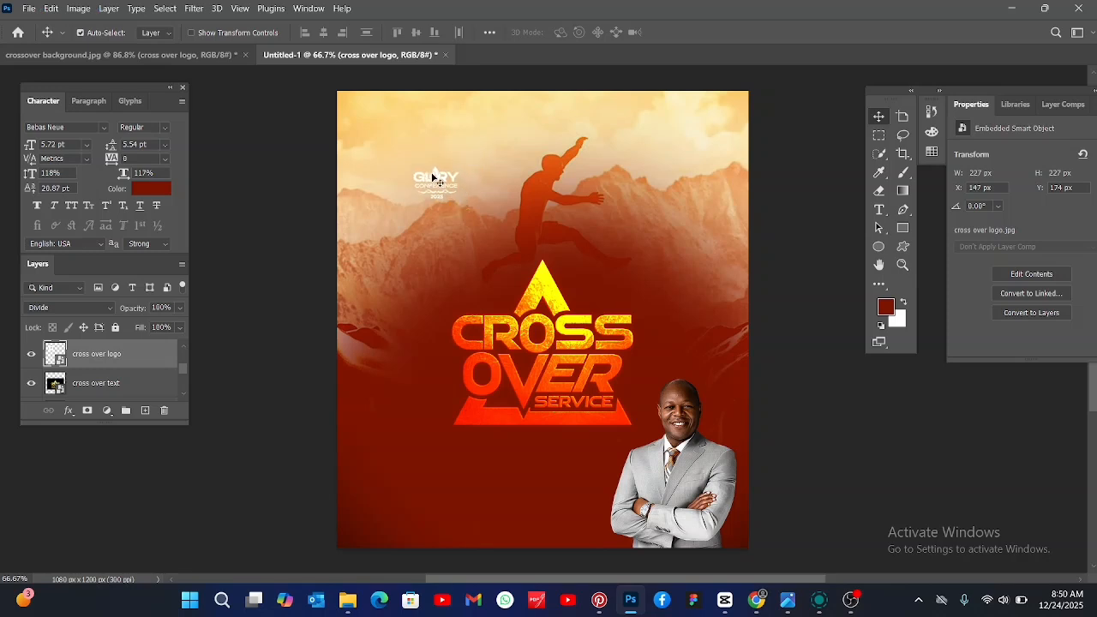
Step: Enlarge the Glory Conference logo to 332 × 332 px and place it at X 119 px, Y 117 px
key(ctrl+t)
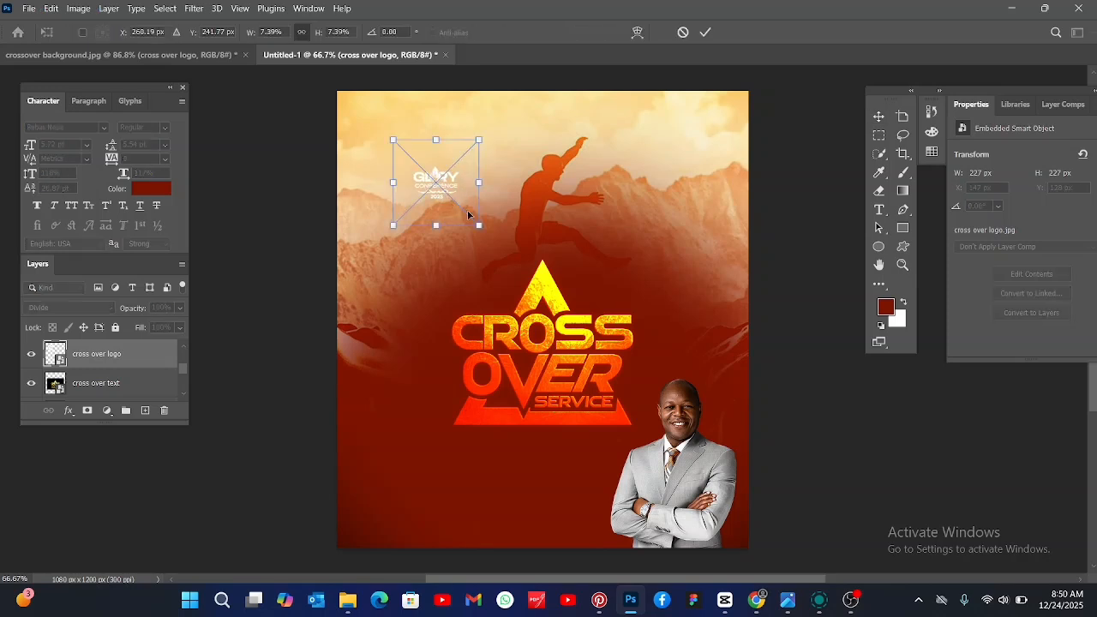
drag(480, 227, 537, 278)
click(705, 32)
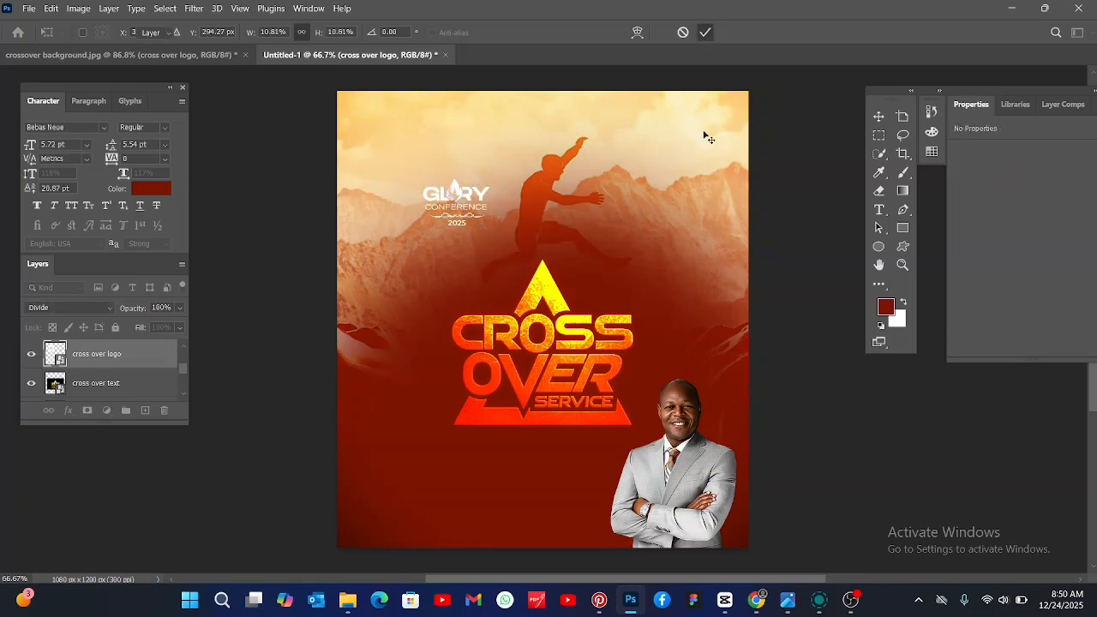
drag(457, 191, 445, 189)
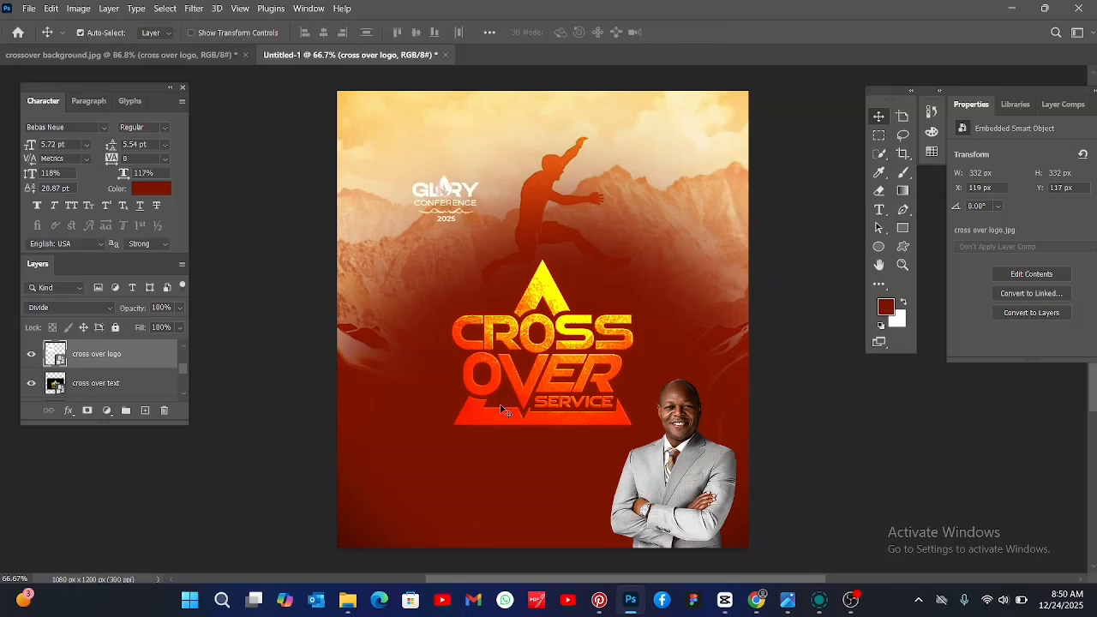
Step: Nudge the CROSS OVER SERVICE title slightly up and enlarge the pastor photo to 480 × 600 px in the canvas's lower-right corner
click(580, 360)
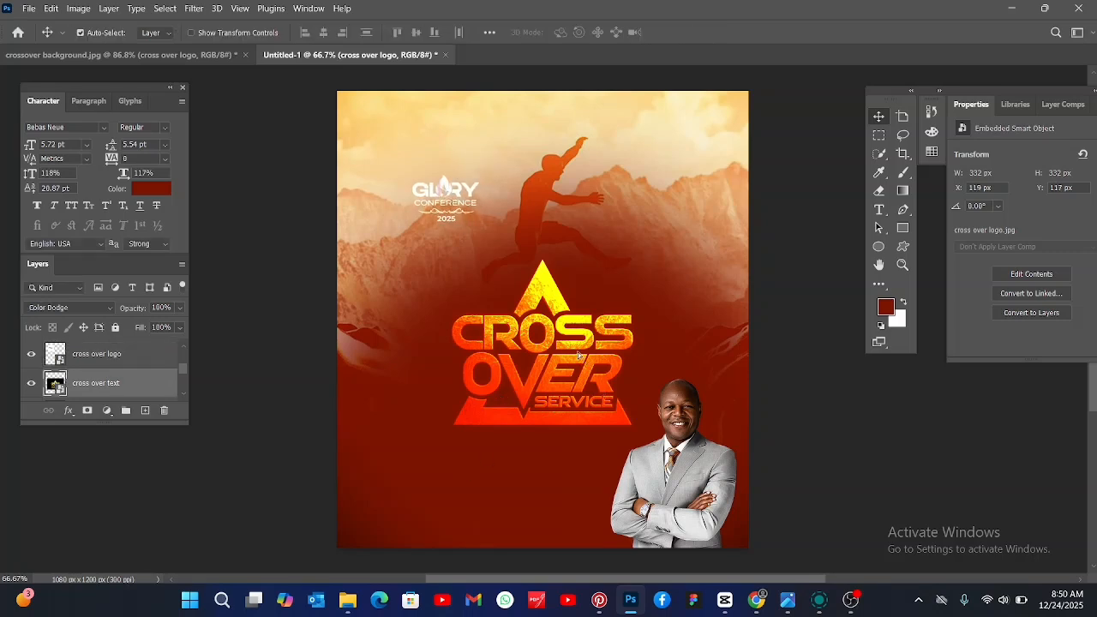
click(681, 494)
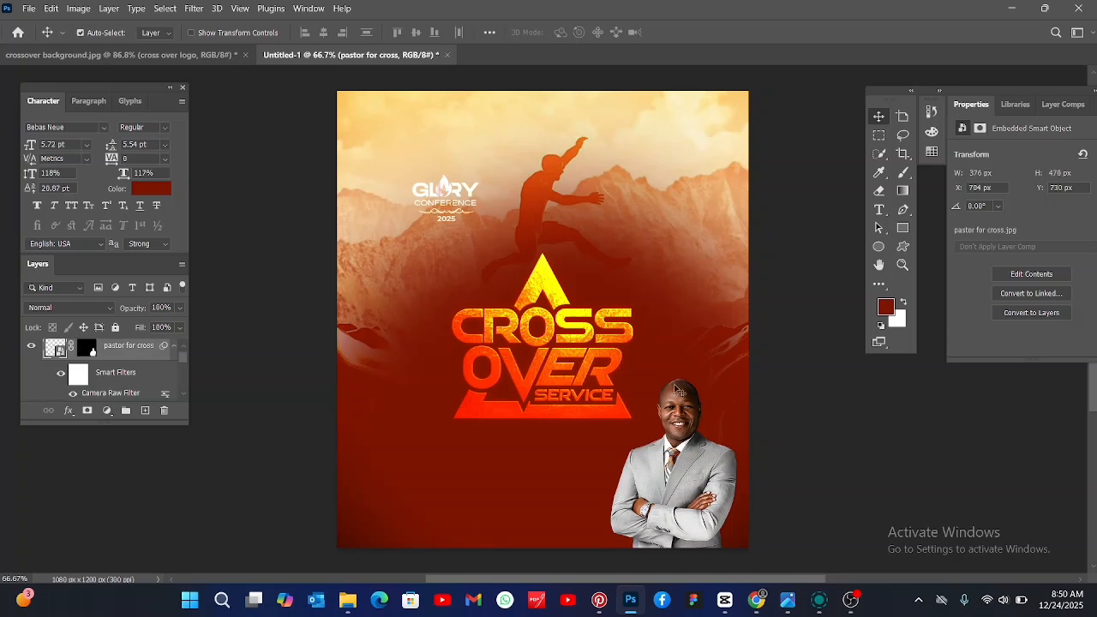
key(ctrl+t)
click(600, 249)
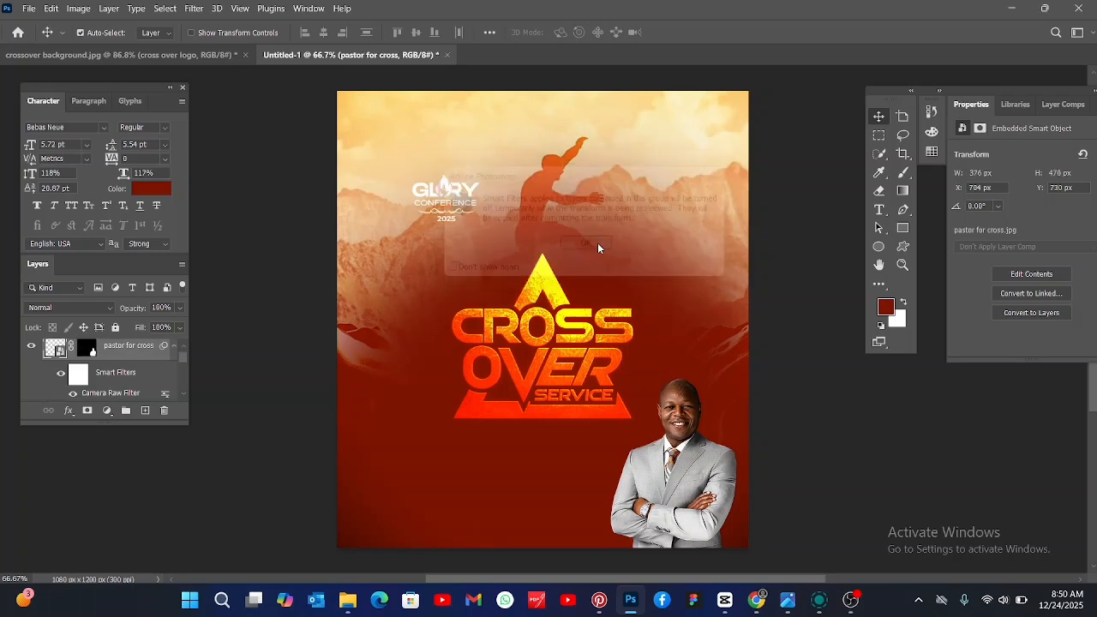
drag(679, 345, 679, 317)
key(Return)
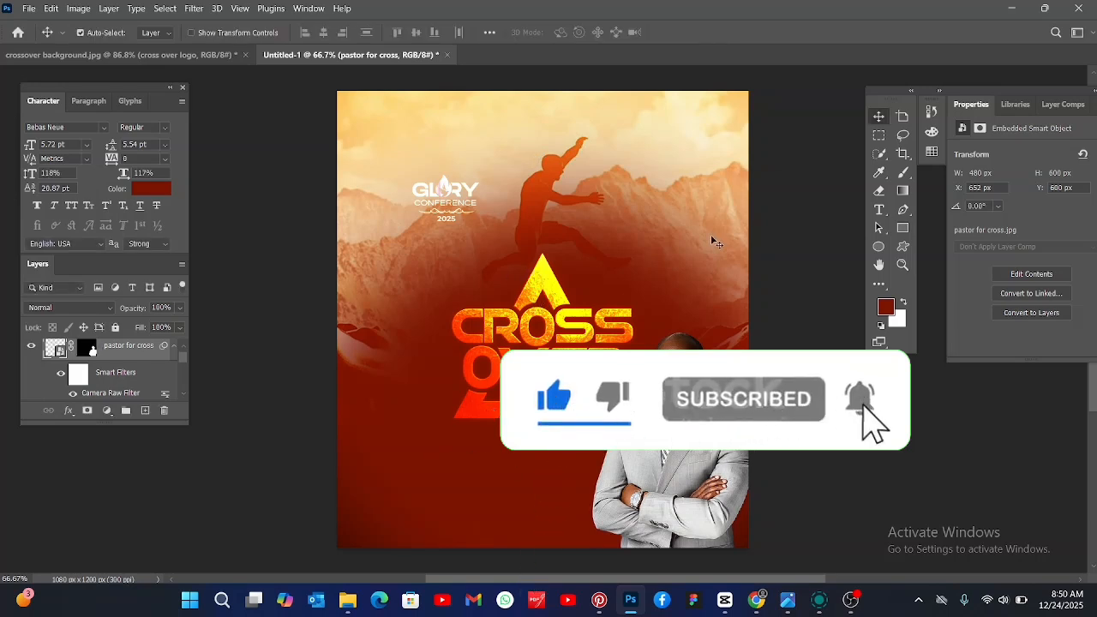
Step: In crossover background.jpg, lock the red overlay behind the event details, the pastor photo and the CROSS OVER SERVICE title
click(905, 265)
drag(598, 292, 562, 342)
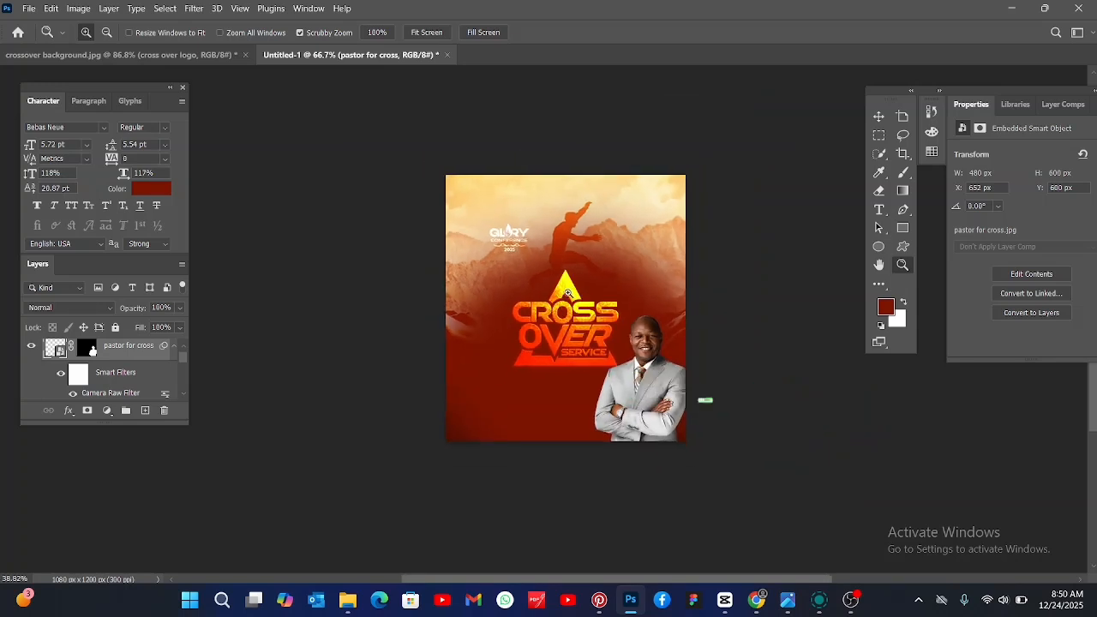
mouse_move(588, 420)
mouse_down()
mouse_move(618, 422)
mouse_move(582, 439)
mouse_up()
drag(581, 325, 601, 324)
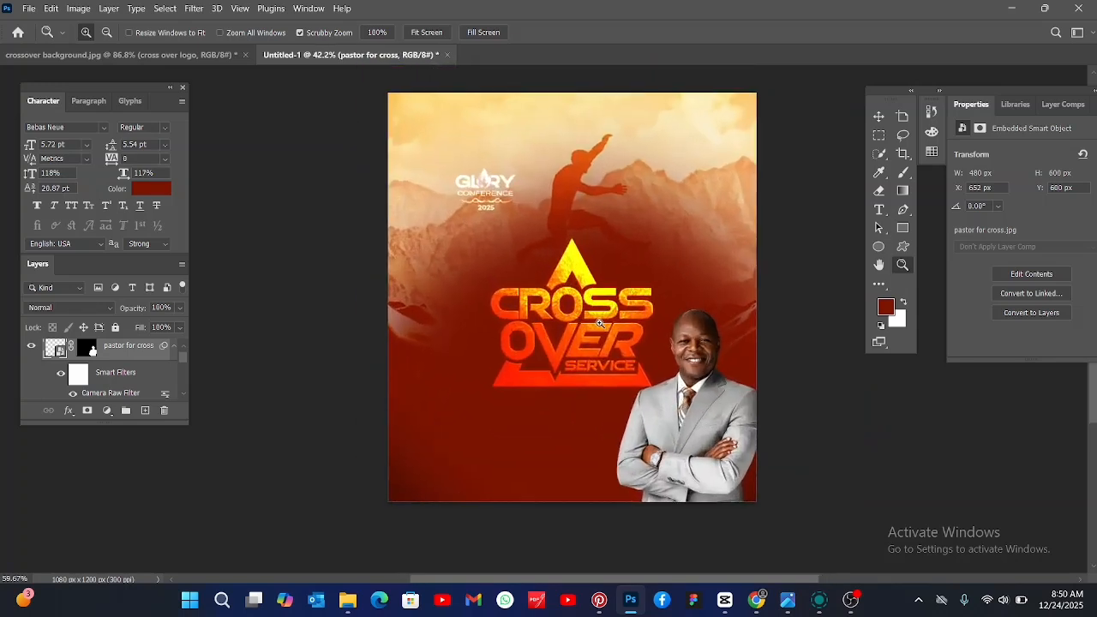
click(878, 117)
click(192, 54)
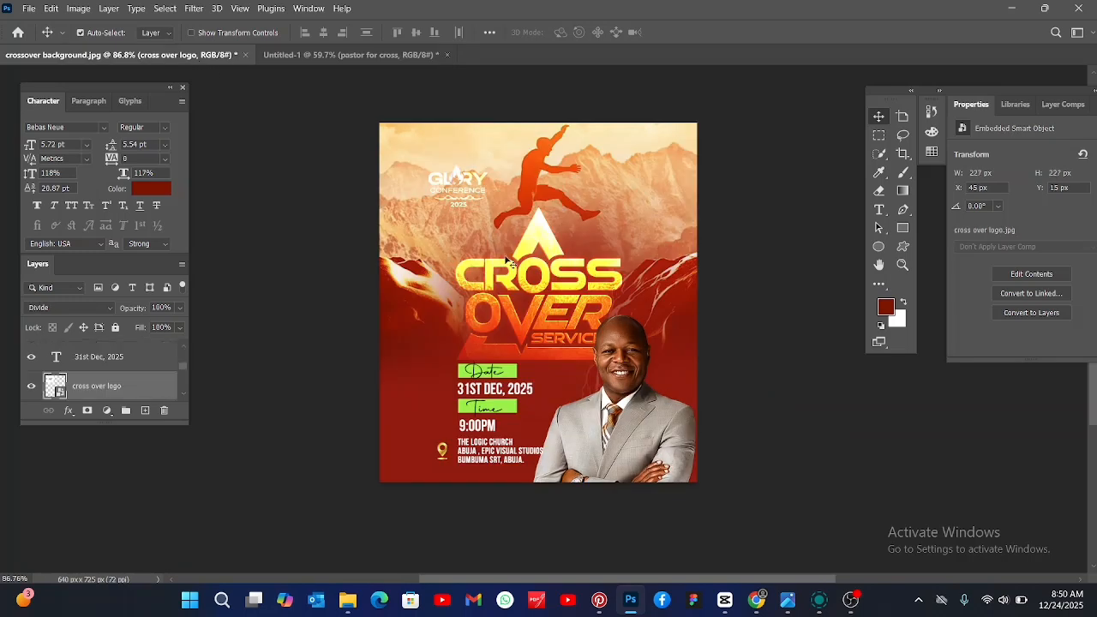
click(424, 421)
click(115, 328)
click(633, 465)
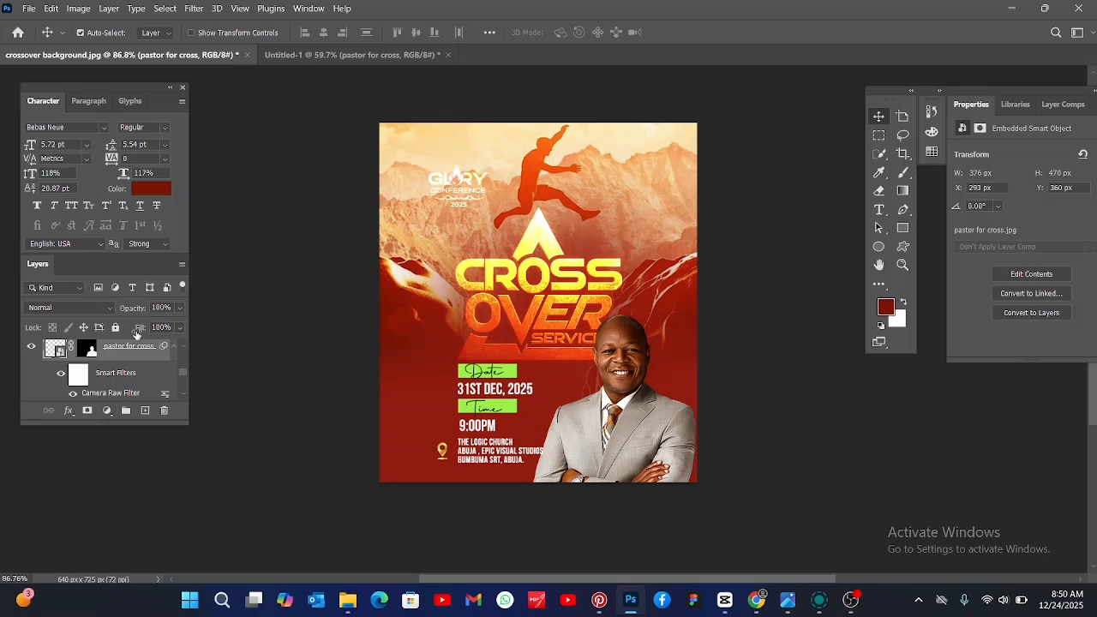
click(116, 328)
click(498, 352)
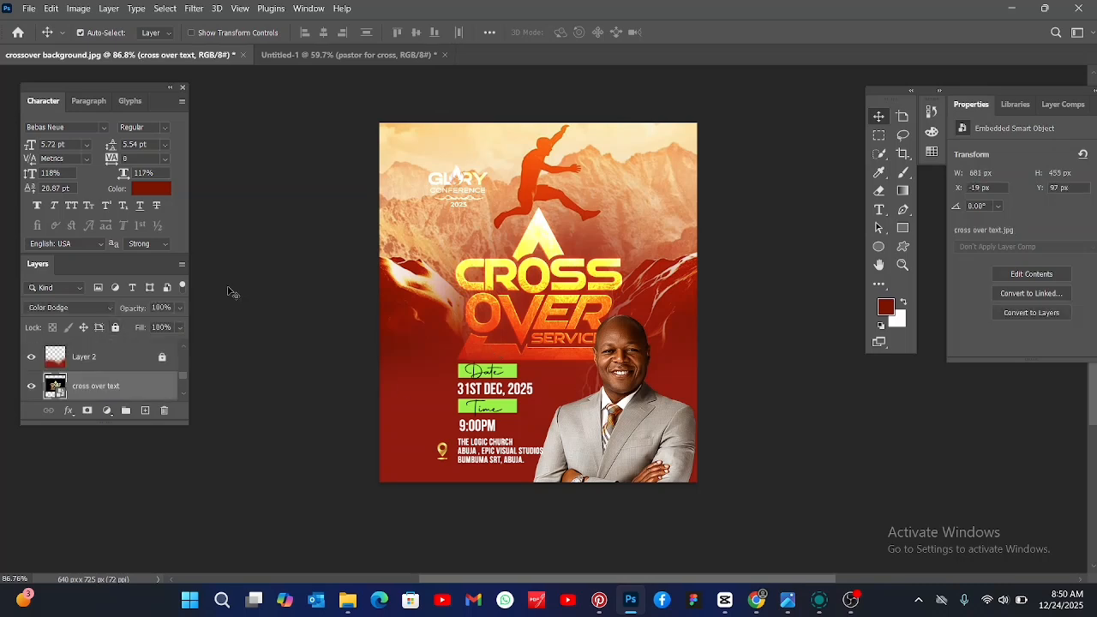
click(116, 328)
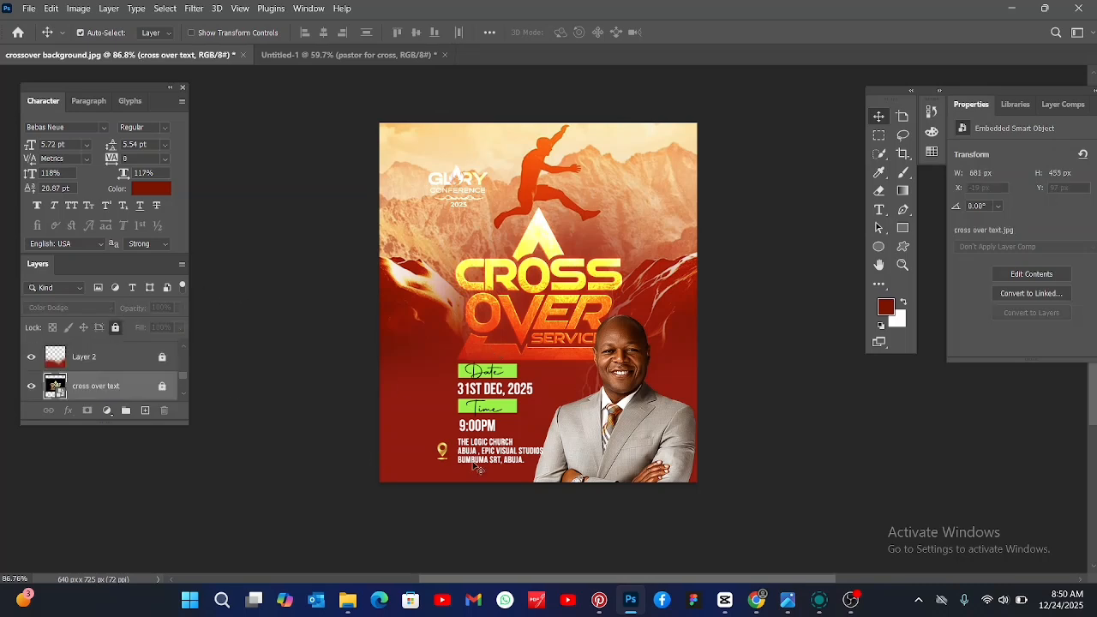
Step: Lock the background image Layer 0 and the red overlays Layer 2 copy 2 and Layer 2 copy 3
click(437, 435)
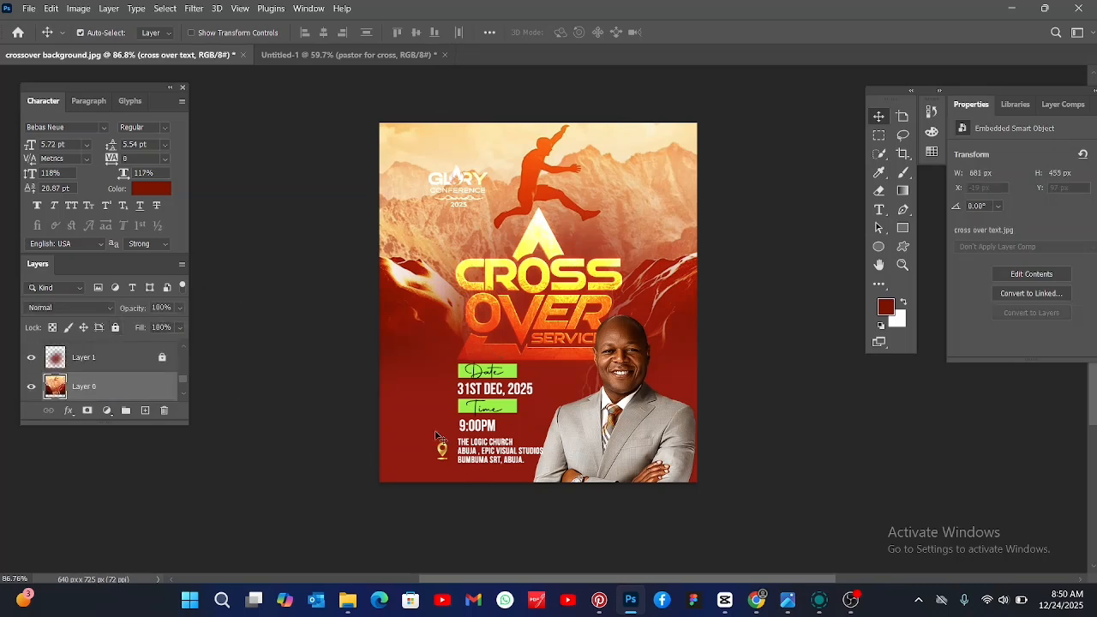
click(116, 328)
click(422, 399)
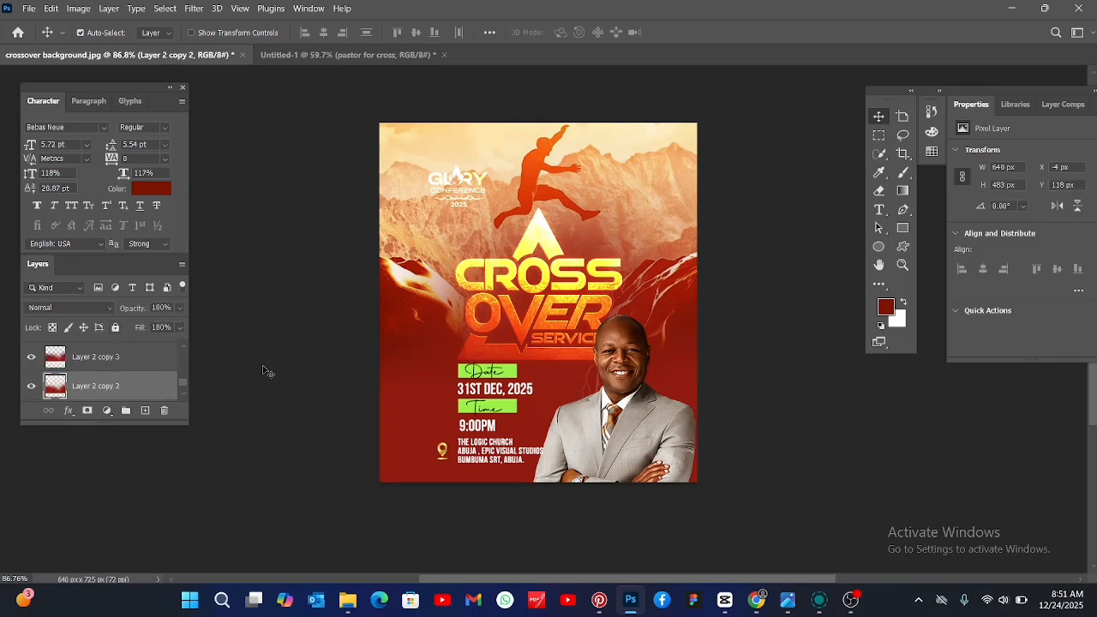
click(115, 328)
click(395, 371)
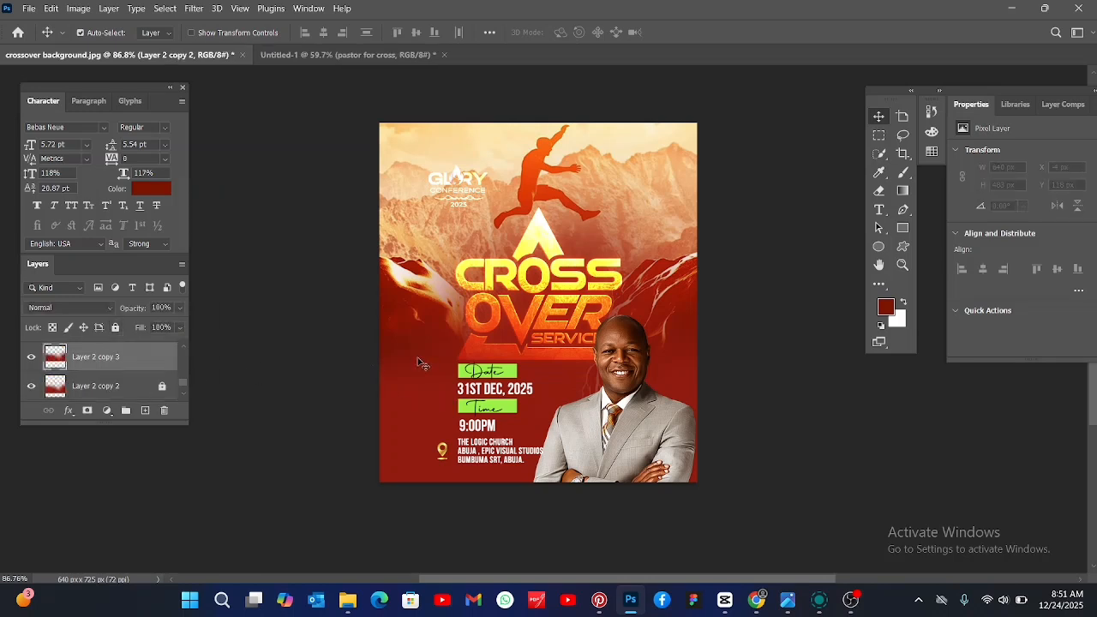
click(116, 328)
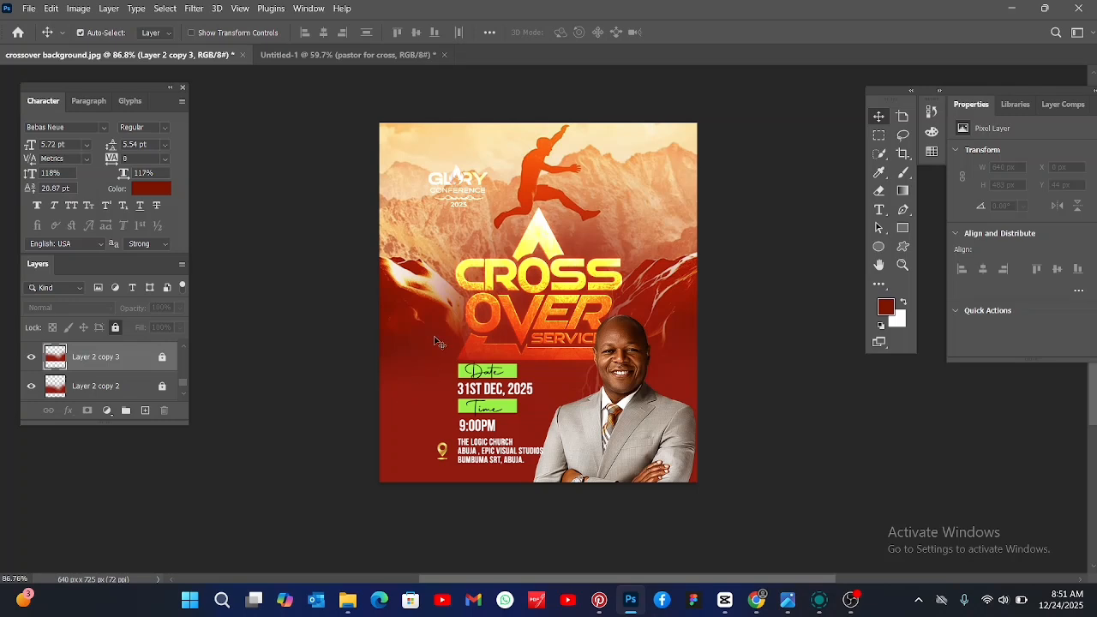
Step: Select the date, time and venue details with their green labels and location icon, and copy them into the new document below the title
click(555, 394)
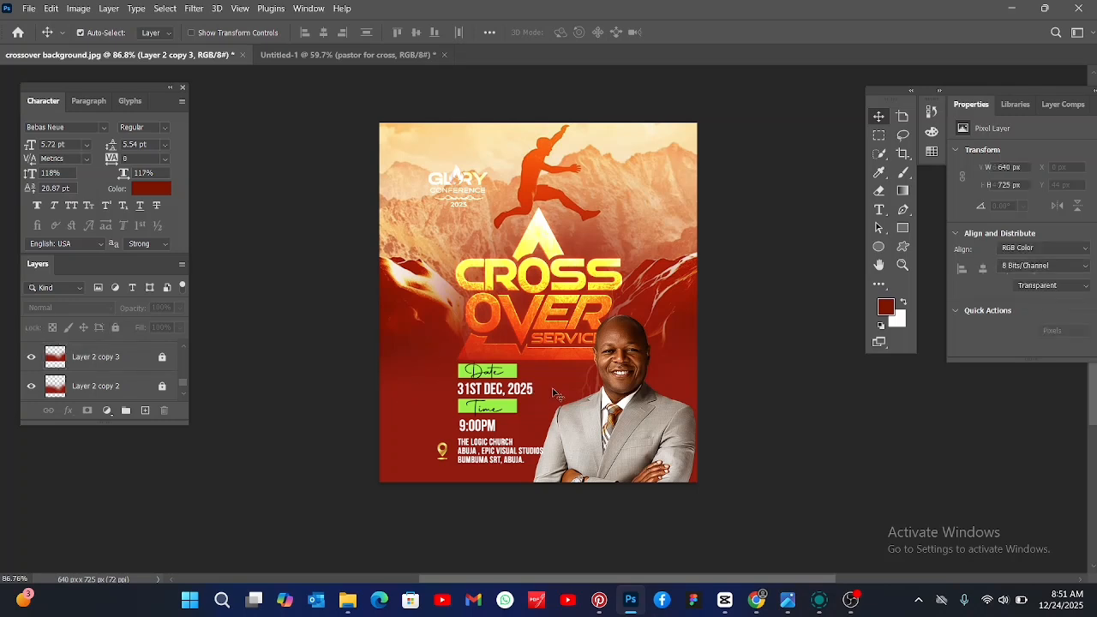
click(537, 449)
drag(453, 364, 517, 463)
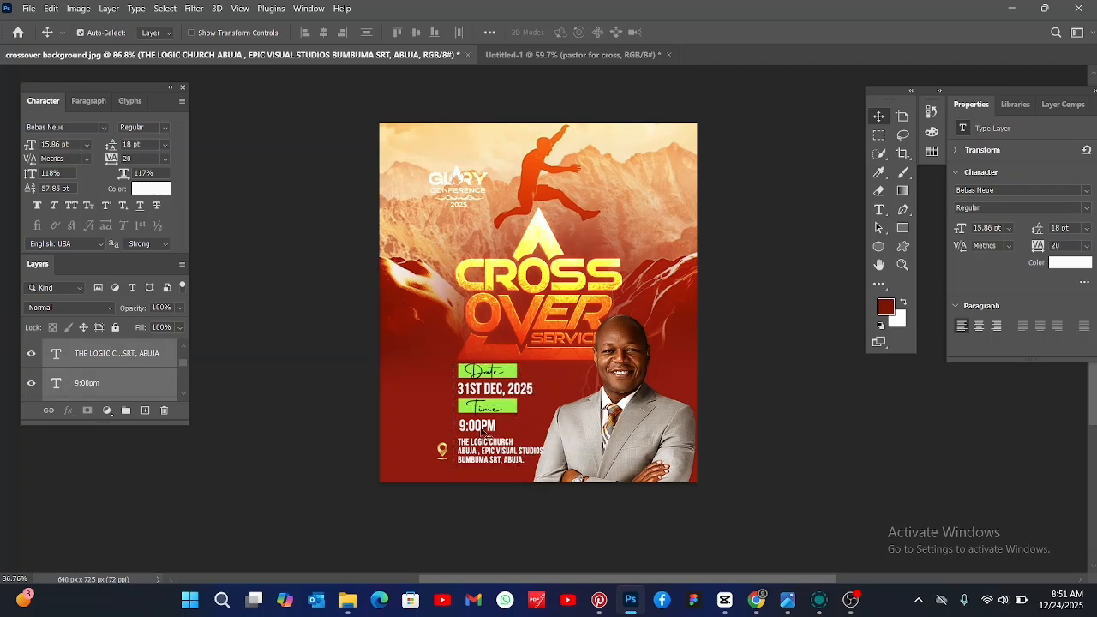
drag(491, 427, 460, 431)
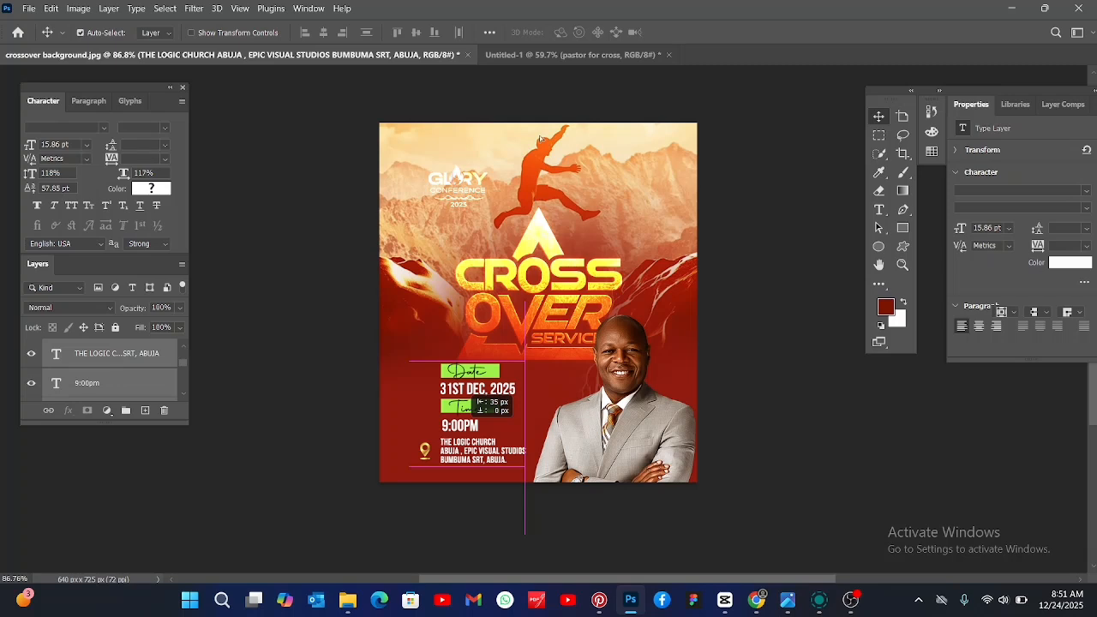
drag(542, 67, 349, 58)
drag(549, 157, 558, 408)
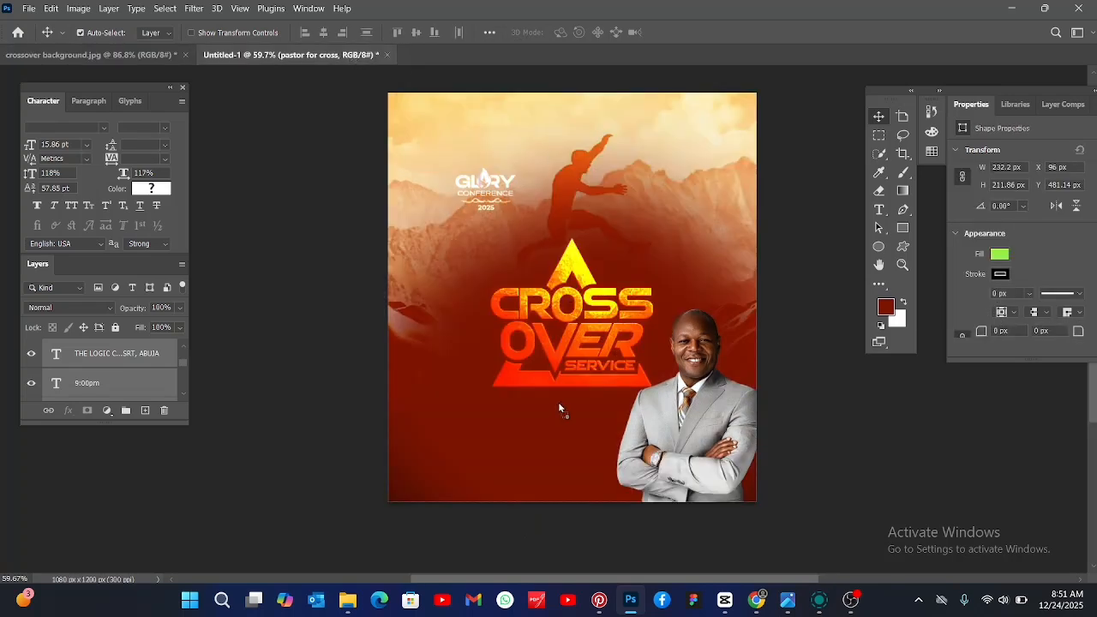
drag(534, 446, 533, 444)
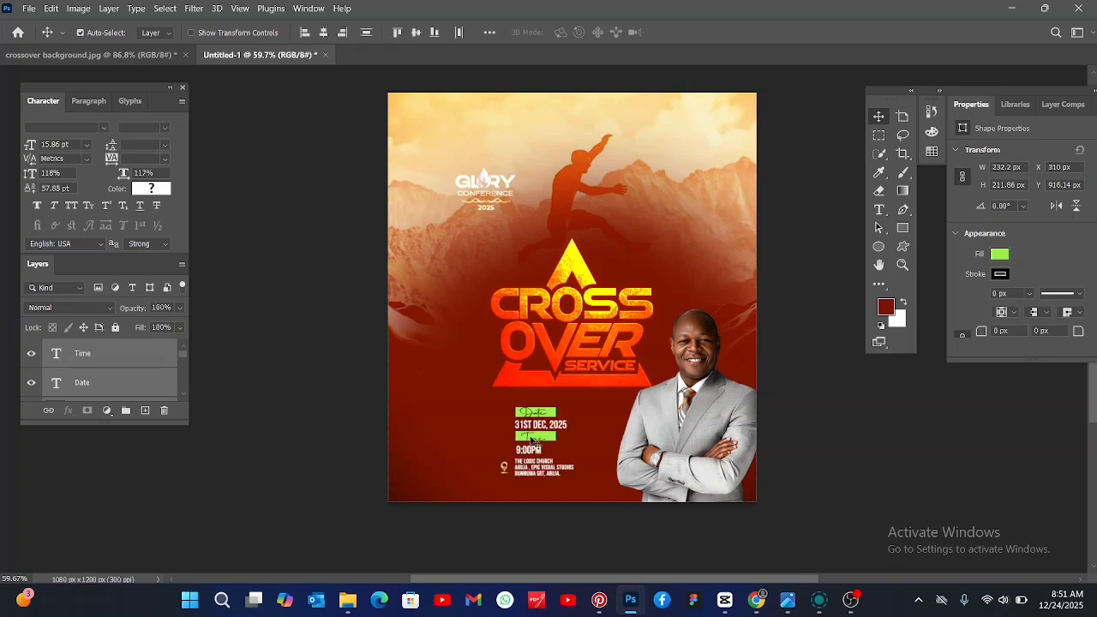
Step: Scale the date, time and venue group up to about 135%, fitting it beneath the title and beside the pastor
key(ctrl+t)
drag(533, 408, 534, 400)
drag(575, 477, 519, 454)
drag(566, 484, 572, 490)
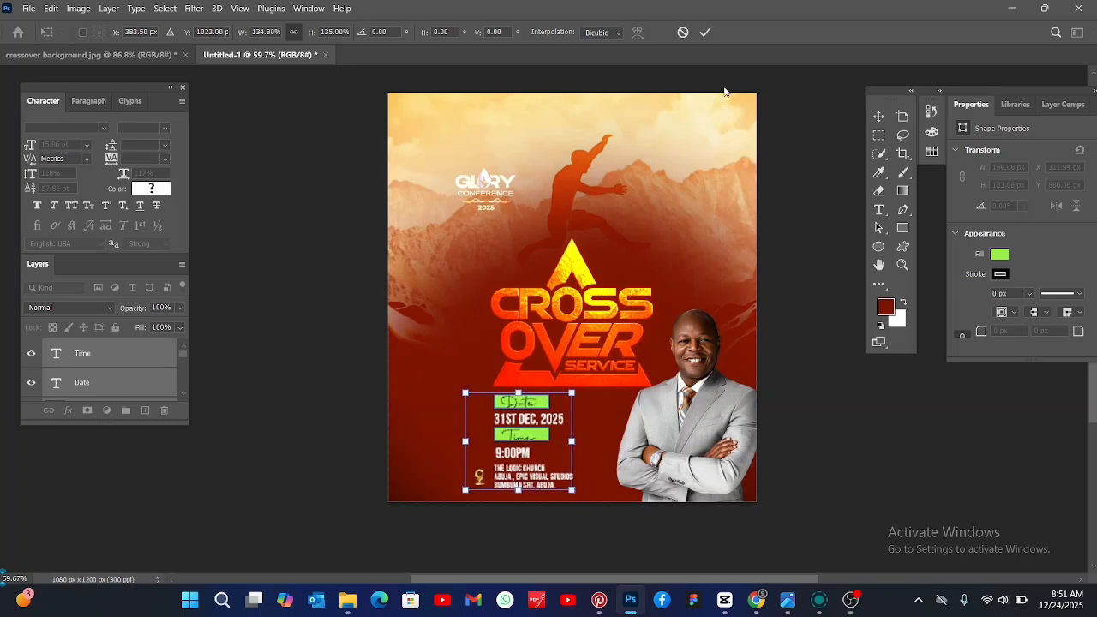
click(704, 33)
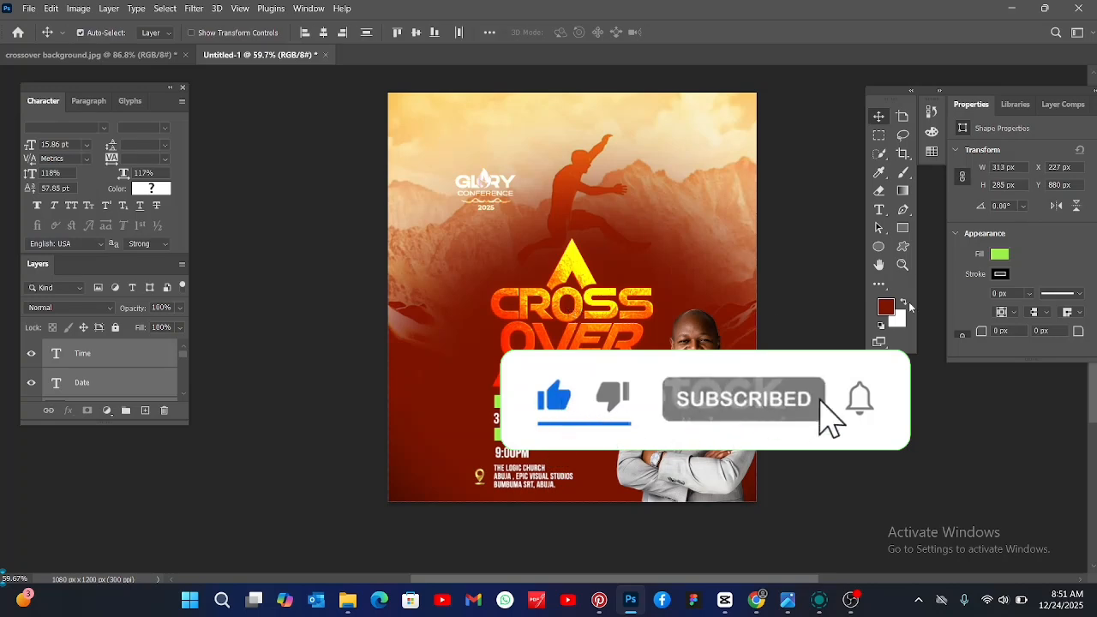
Step: Move the pastor photo left and slightly up to X 576 px, Y 587 px, overlapping the title's edge
click(905, 266)
mouse_move(549, 327)
mouse_down()
mouse_move(495, 320)
mouse_move(530, 334)
mouse_up()
drag(541, 445, 563, 455)
mouse_move(571, 281)
mouse_down()
mouse_move(559, 281)
mouse_move(574, 292)
mouse_up()
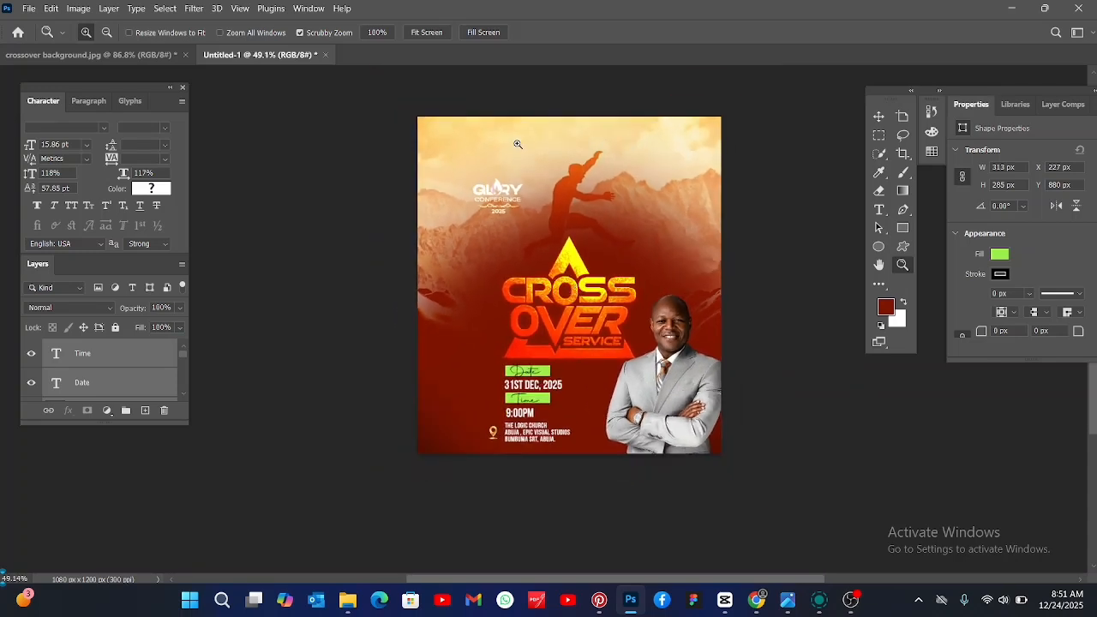
drag(517, 144, 528, 145)
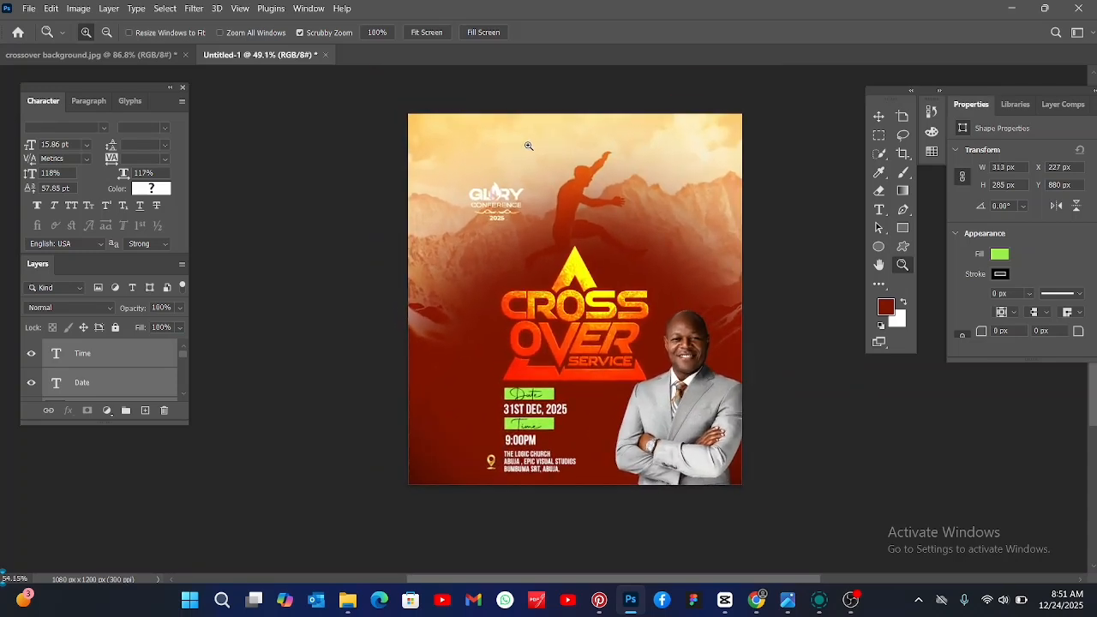
click(877, 117)
drag(696, 420, 683, 382)
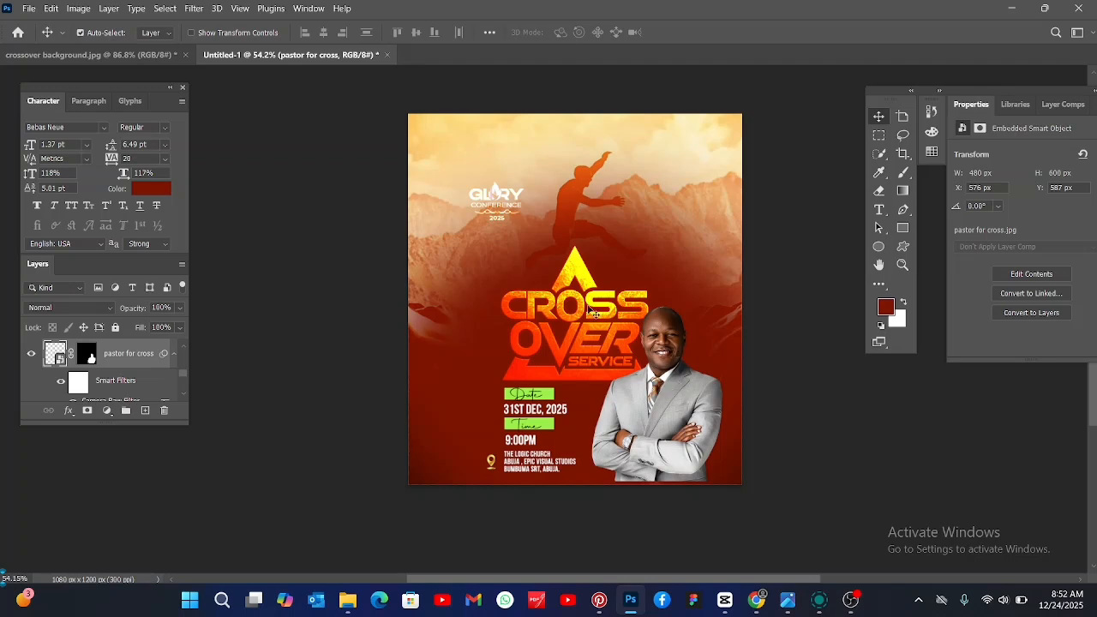
Step: Bring the pastor photo into the Camera Raw Filter and set Highlights to +9 and Clarity to +5
click(194, 9)
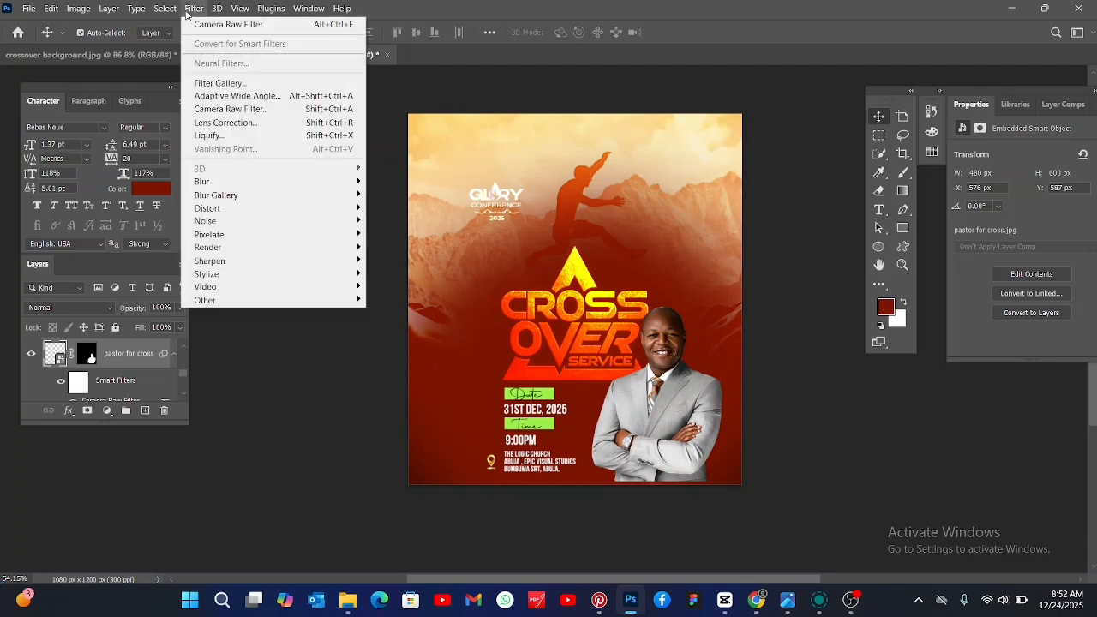
click(212, 110)
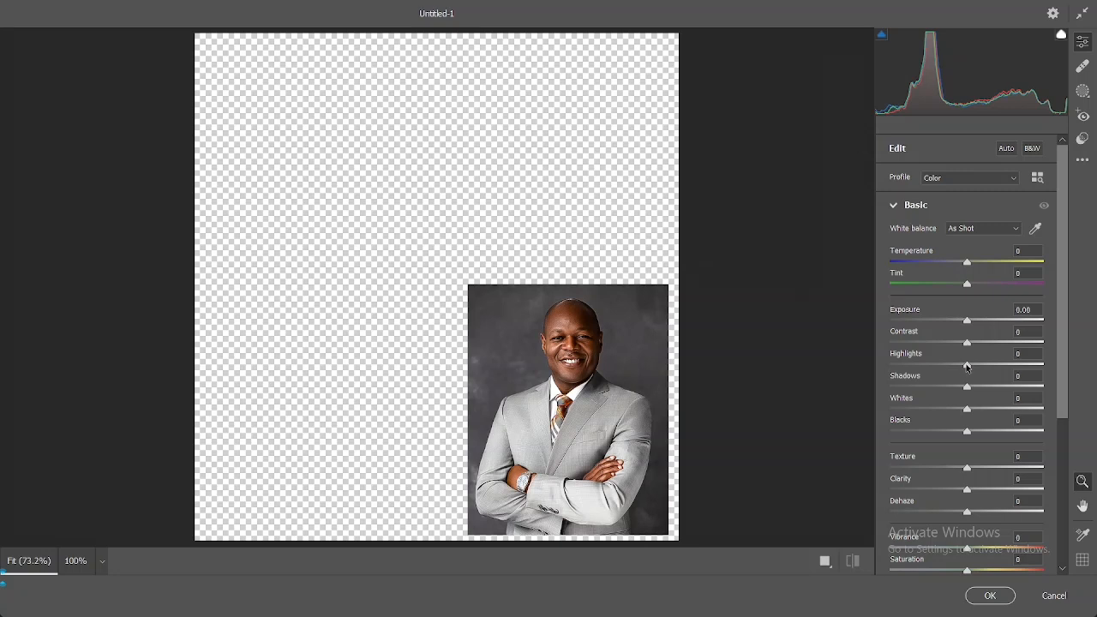
drag(976, 366, 973, 365)
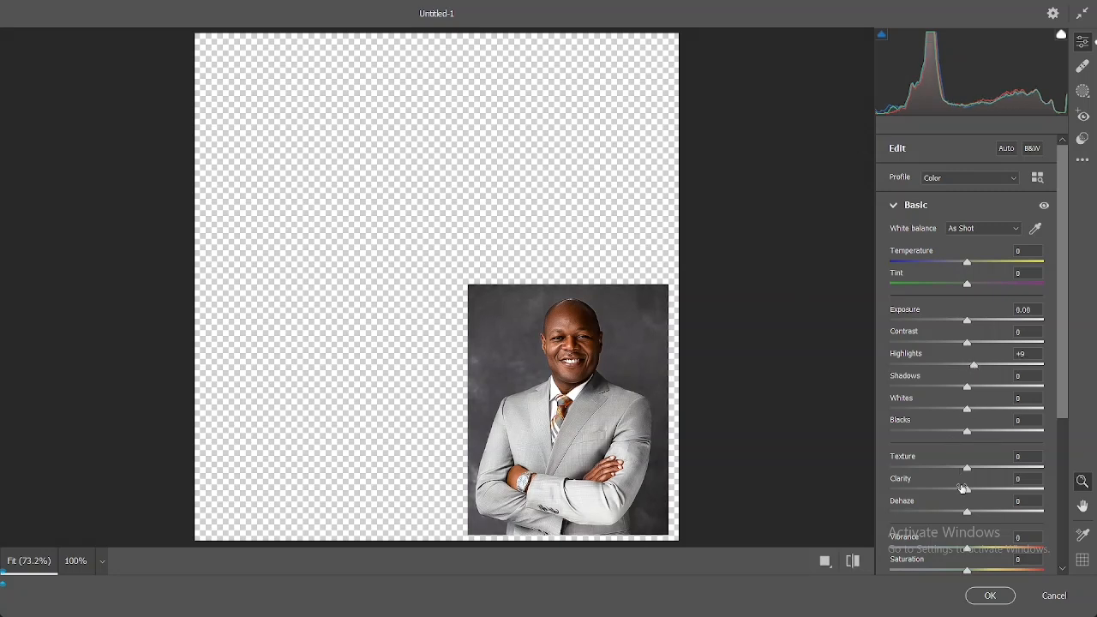
drag(967, 492, 971, 493)
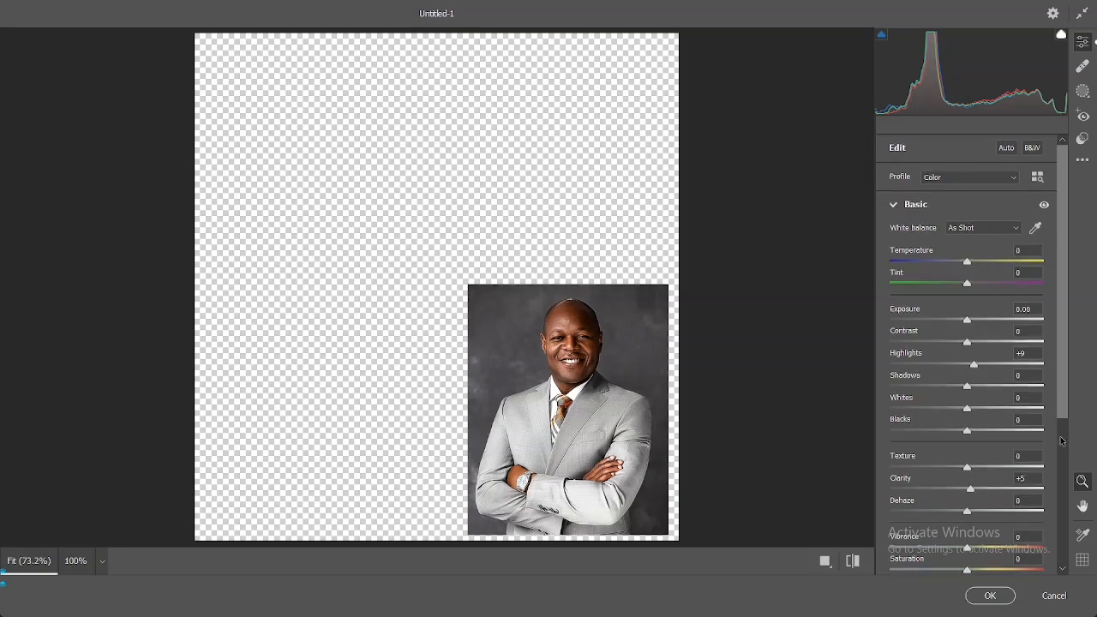
Step: Add slight sharpening and noise reduction to the pastor photo, apply the filter, and lower the photo to Y 605 px
scroll(1059, 413, down, 5)
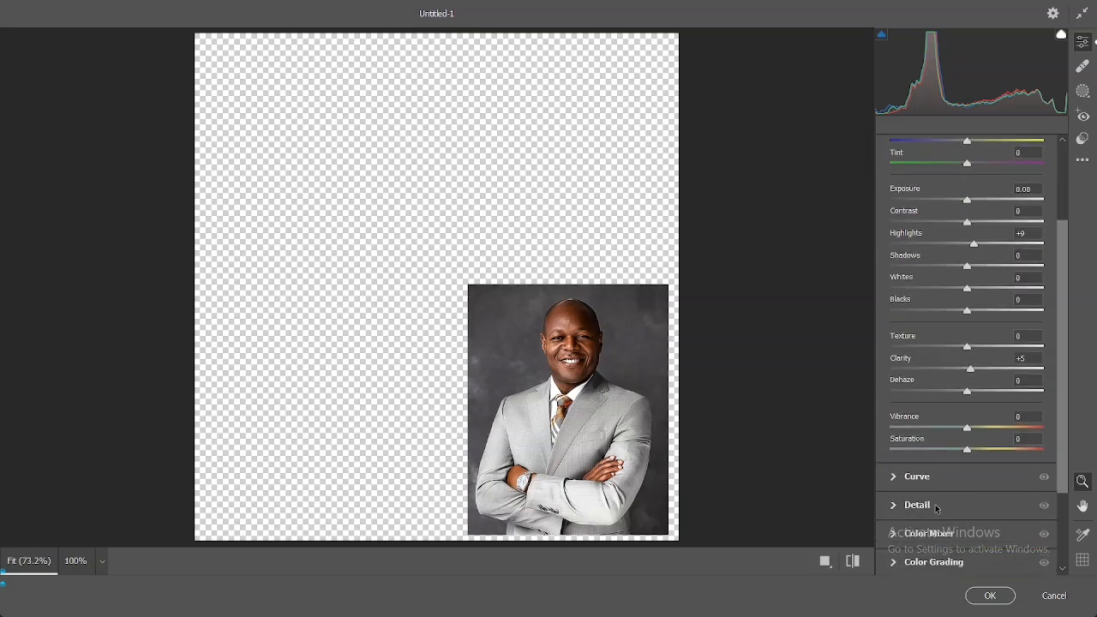
click(934, 505)
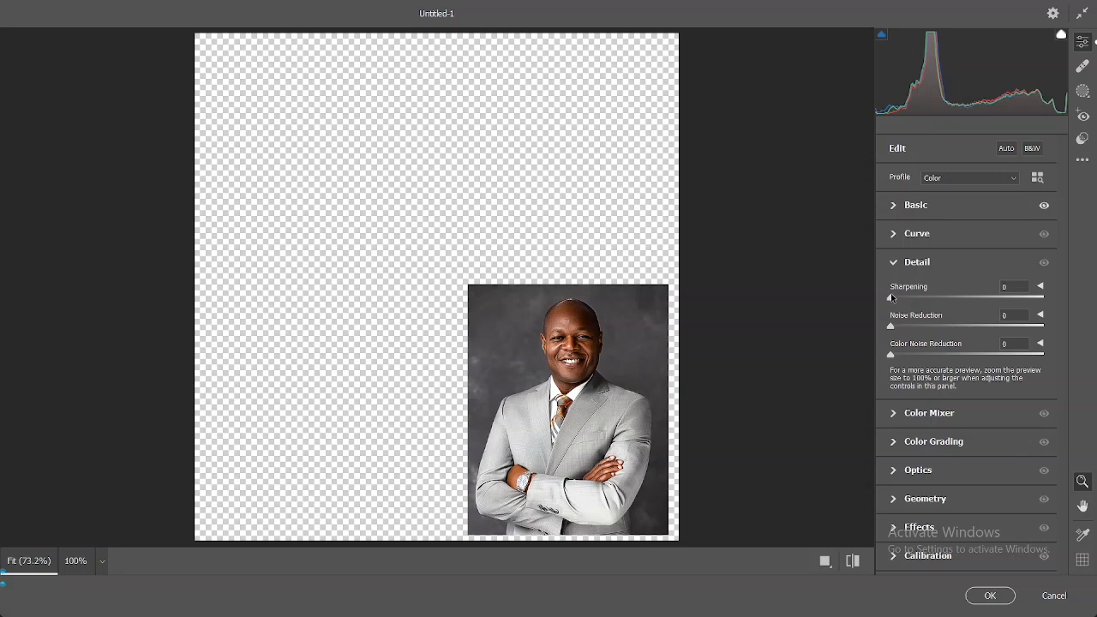
drag(902, 299, 910, 329)
click(947, 211)
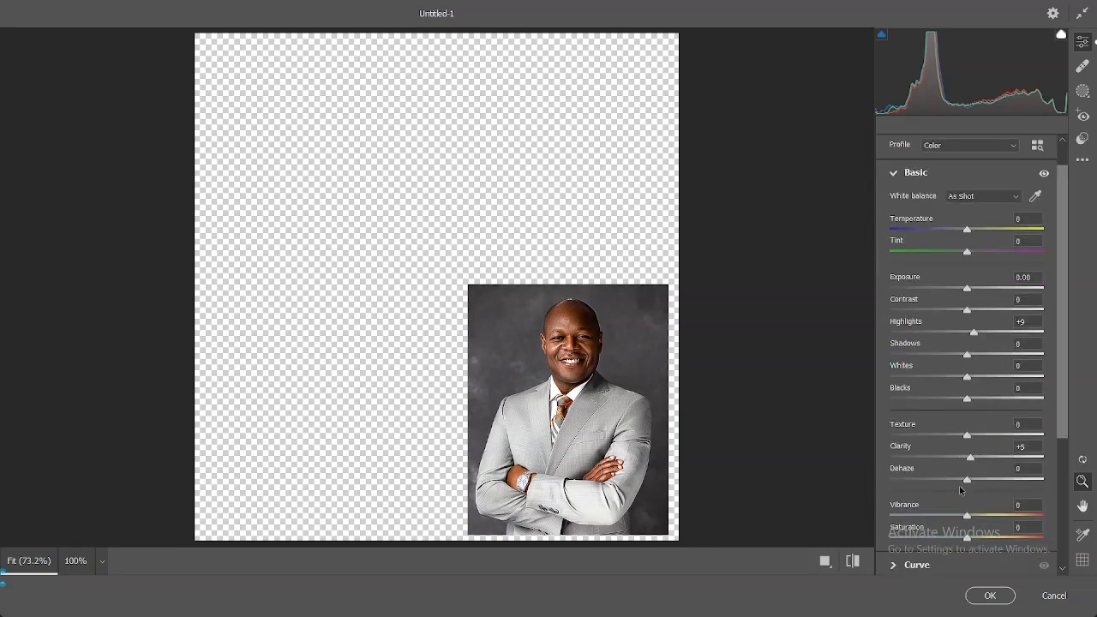
click(987, 596)
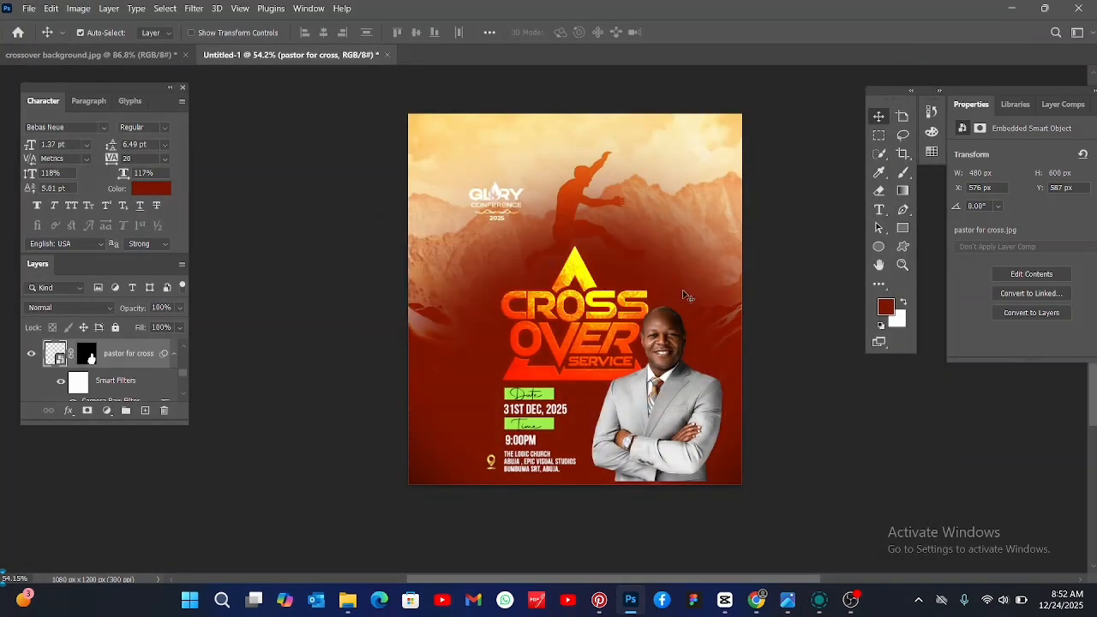
drag(688, 456, 688, 463)
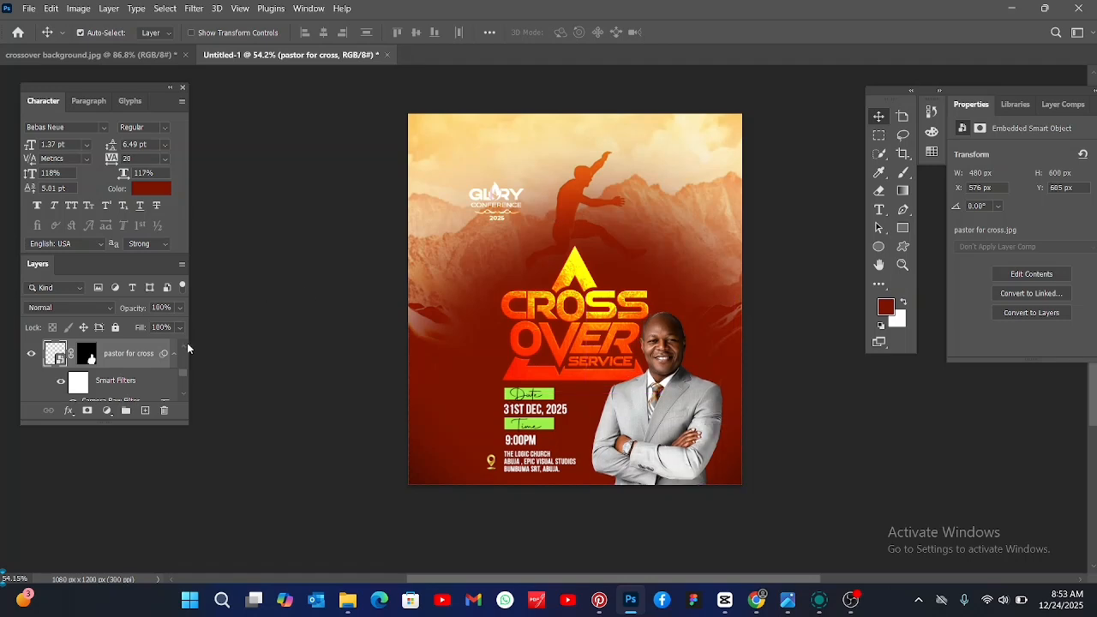
Step: Select all layers from the Time text down to Background and merge them into a single layer
drag(183, 378, 180, 350)
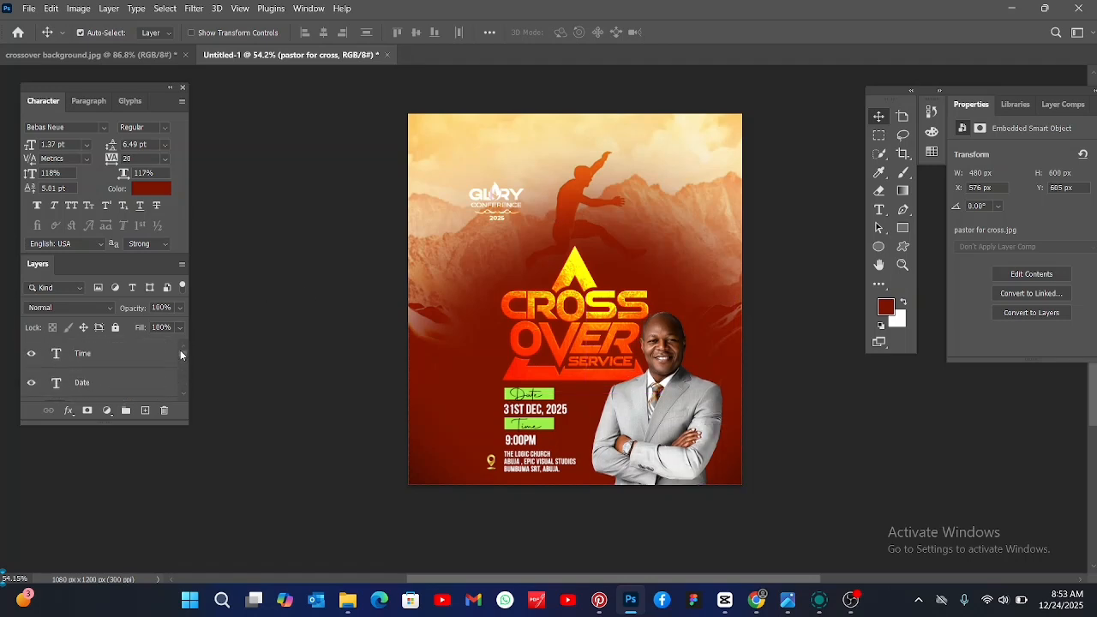
click(154, 362)
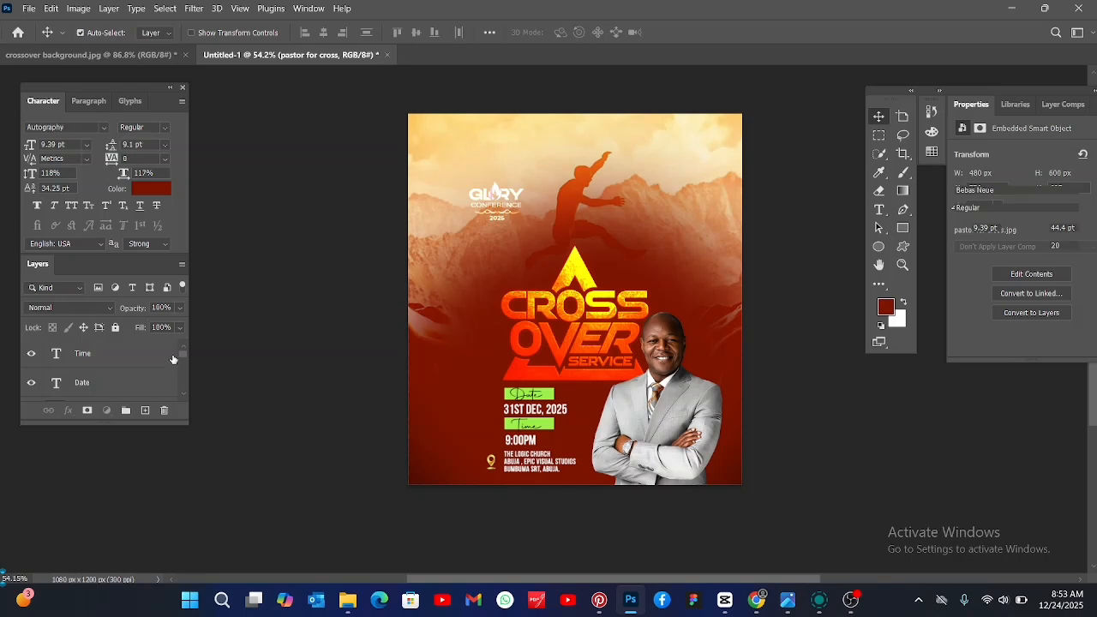
click(129, 358)
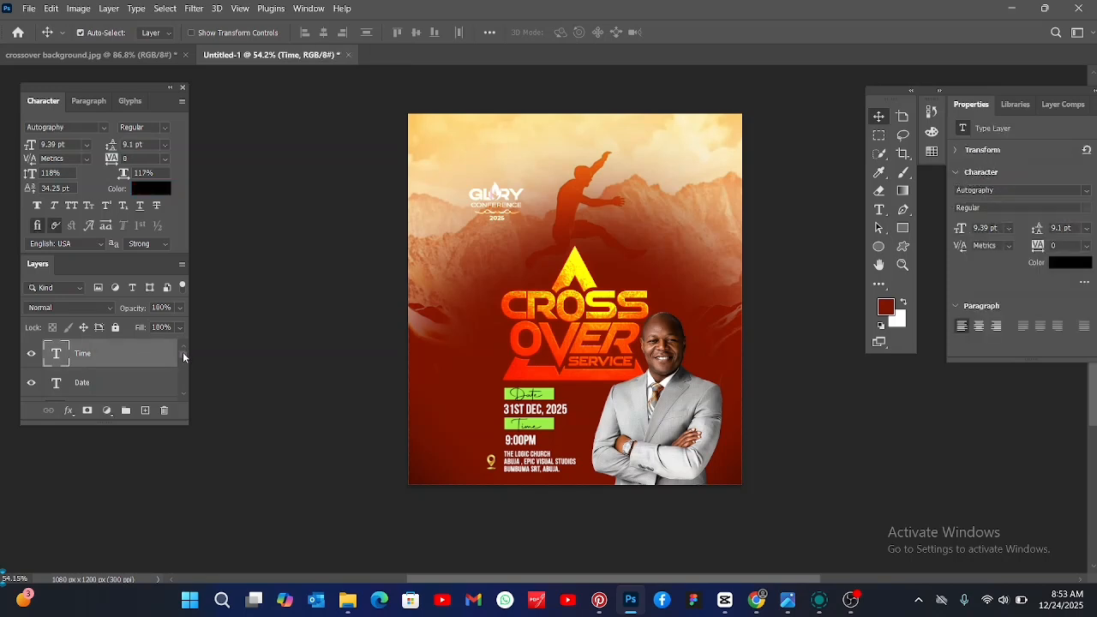
drag(182, 351, 184, 377)
scroll(184, 377, down, 2)
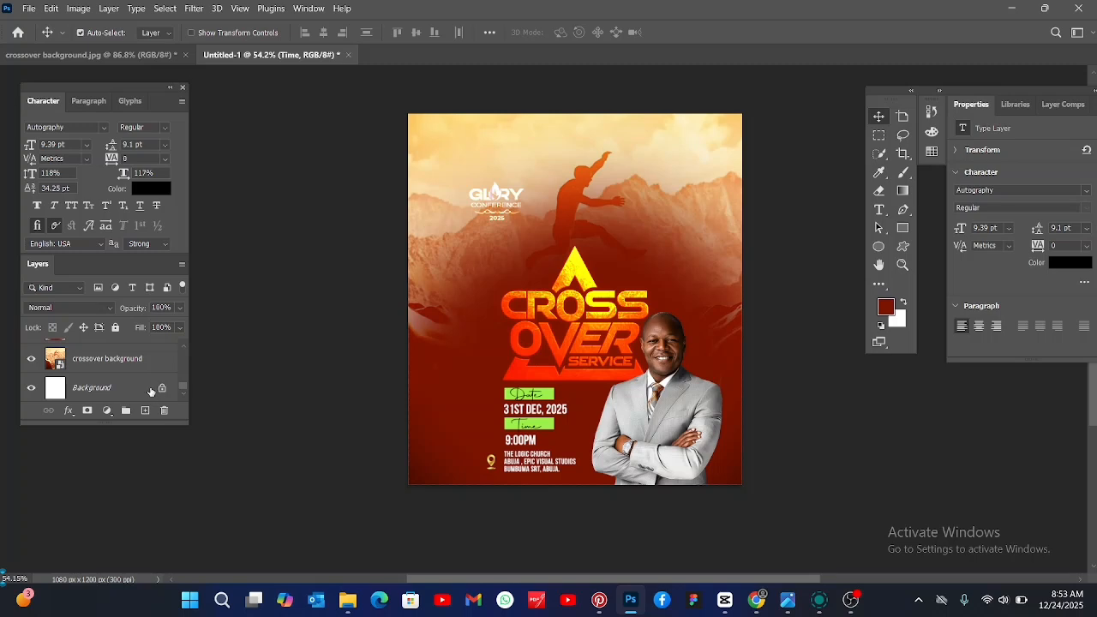
click(150, 391)
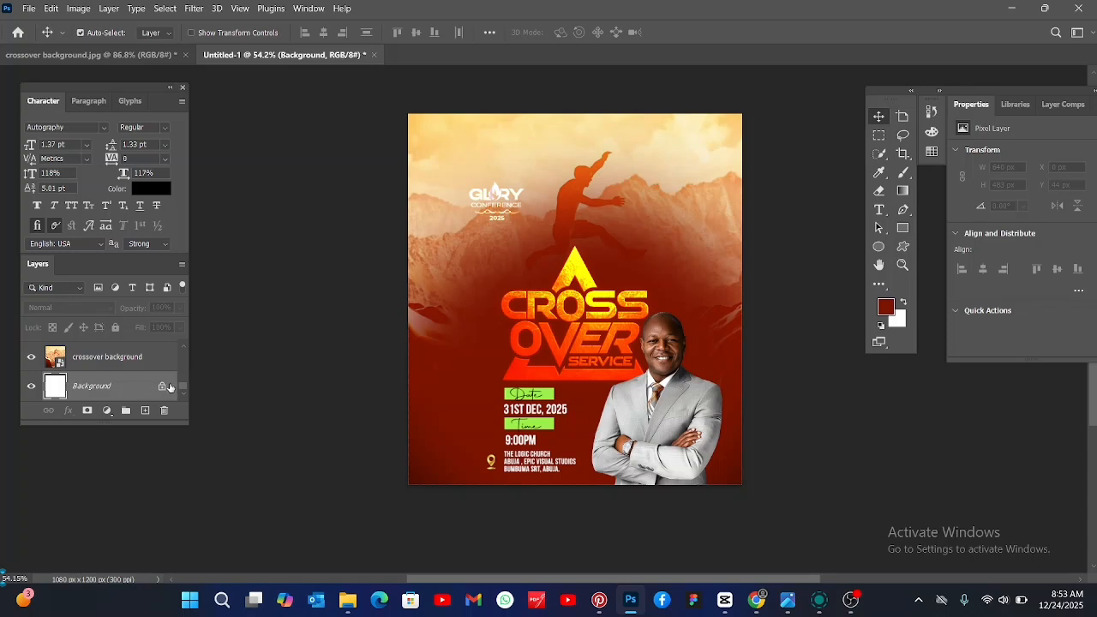
mouse_move(182, 387)
mouse_down()
mouse_move(180, 359)
mouse_move(182, 395)
mouse_up()
shift+click(149, 394)
right_click(148, 393)
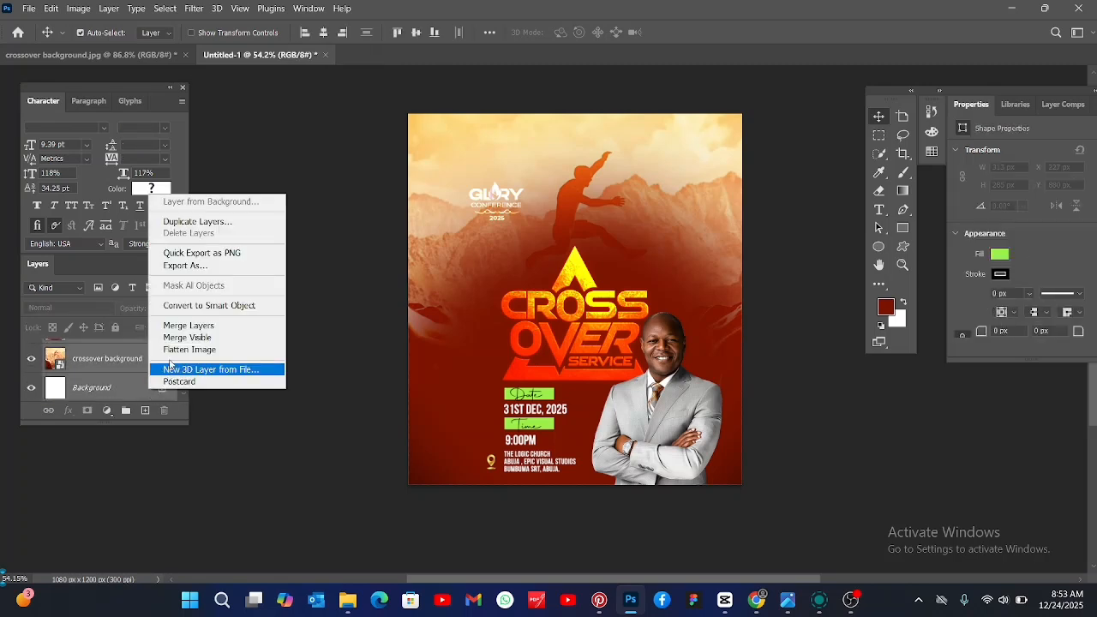
click(172, 326)
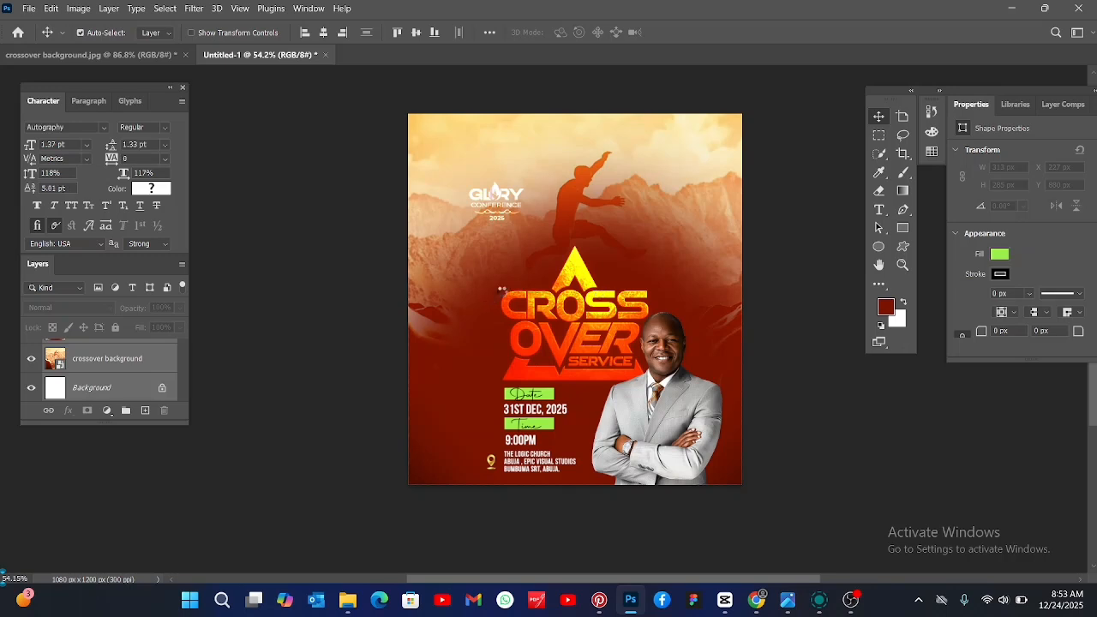
key(ctrl+e)
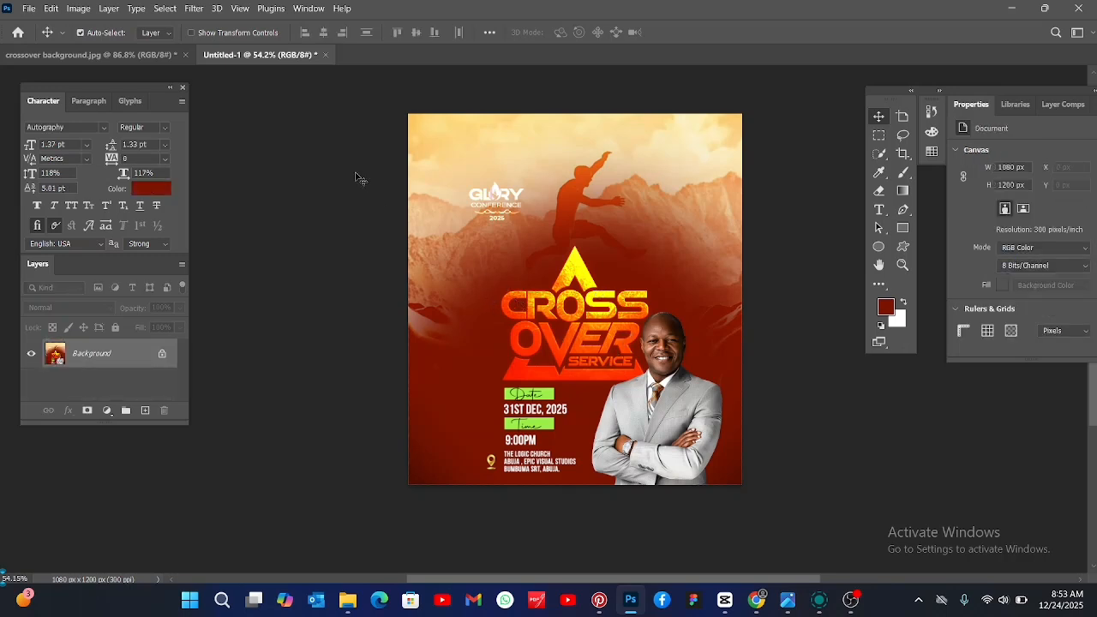
click(192, 10)
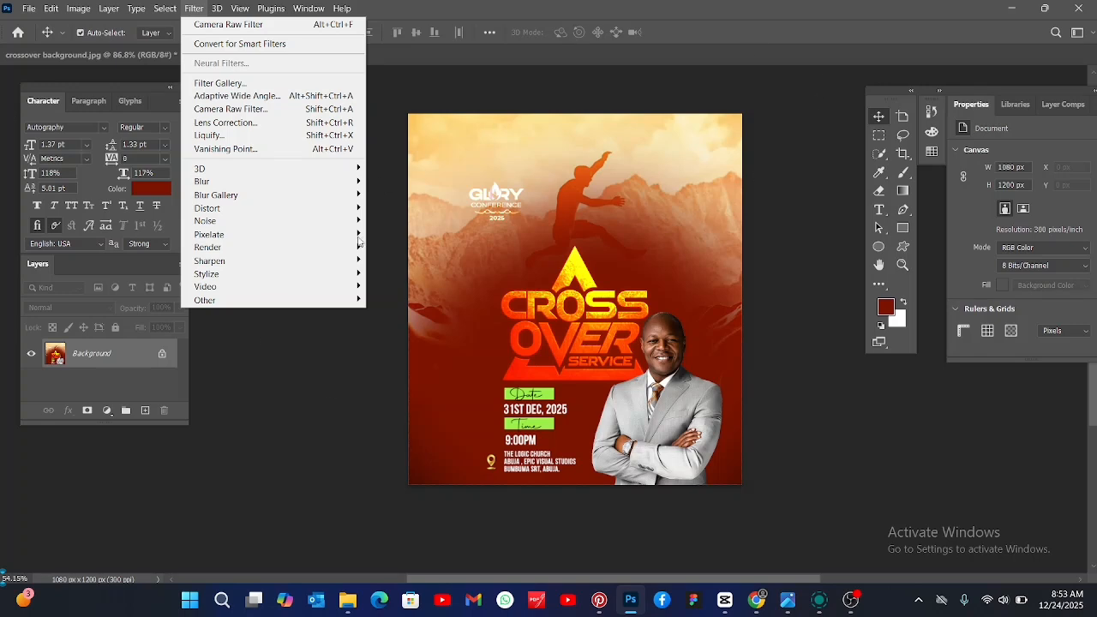
click(683, 346)
click(902, 265)
drag(540, 349, 535, 172)
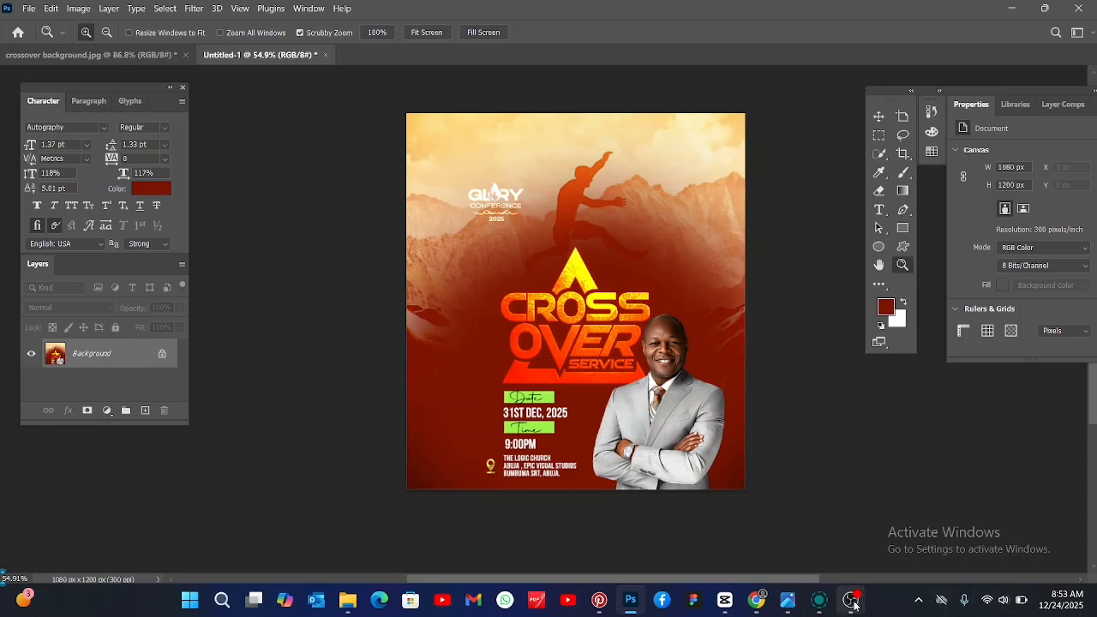
mouse_move(851, 600)
click(865, 576)
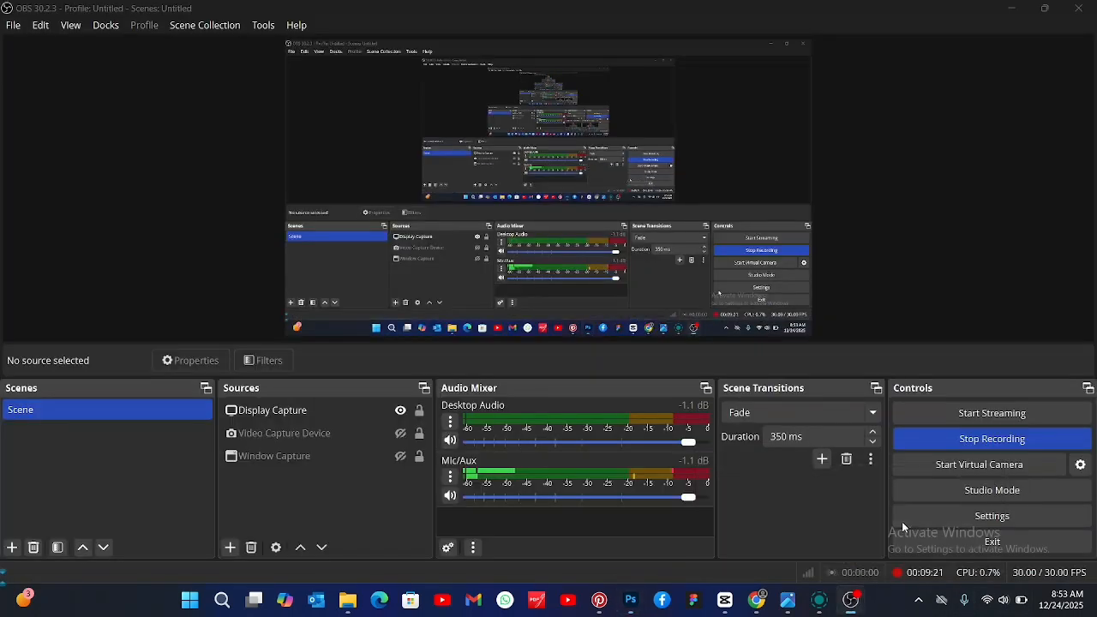
click(942, 446)
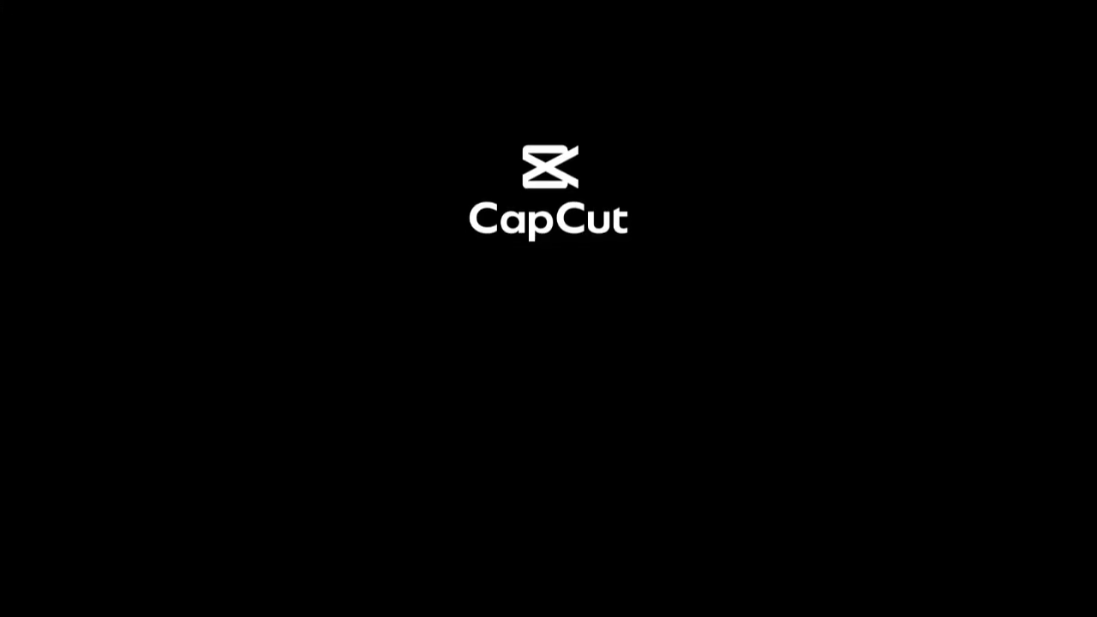